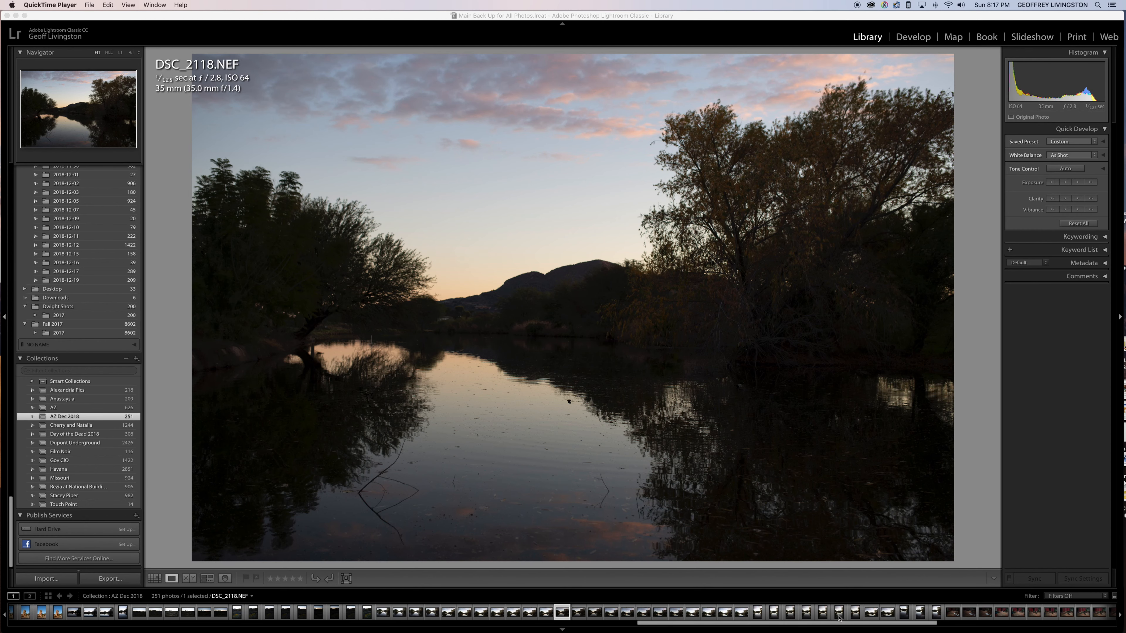
Flag DSC_2137.NEF and DSC_2118.NEF as picks and filter the filmstrip to show only flagged photos
click(879, 617)
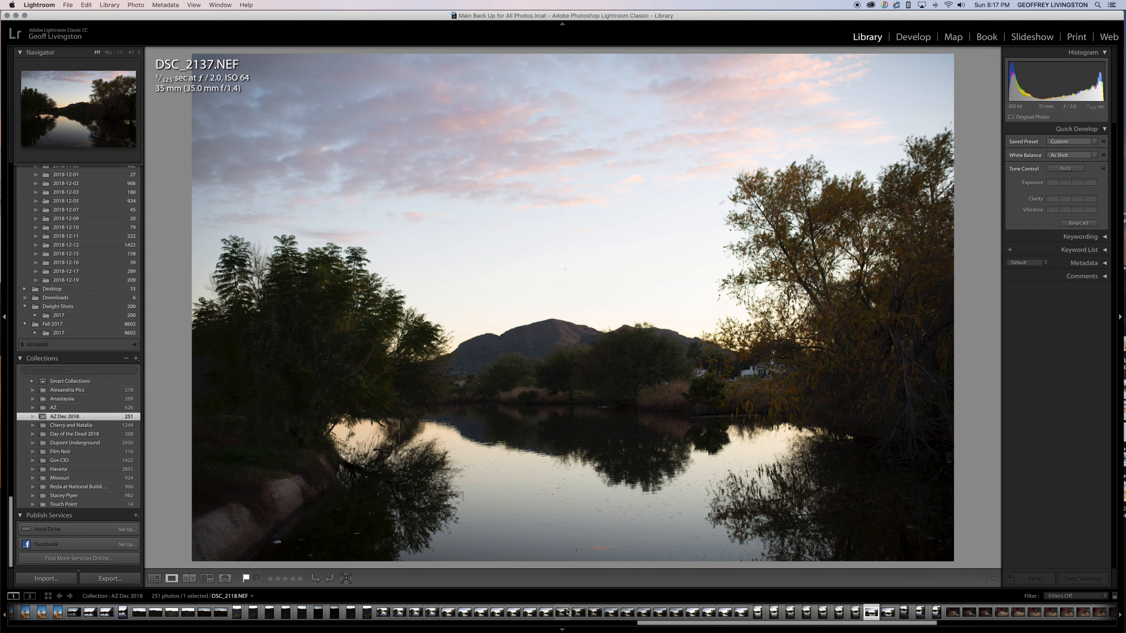
click(530, 613)
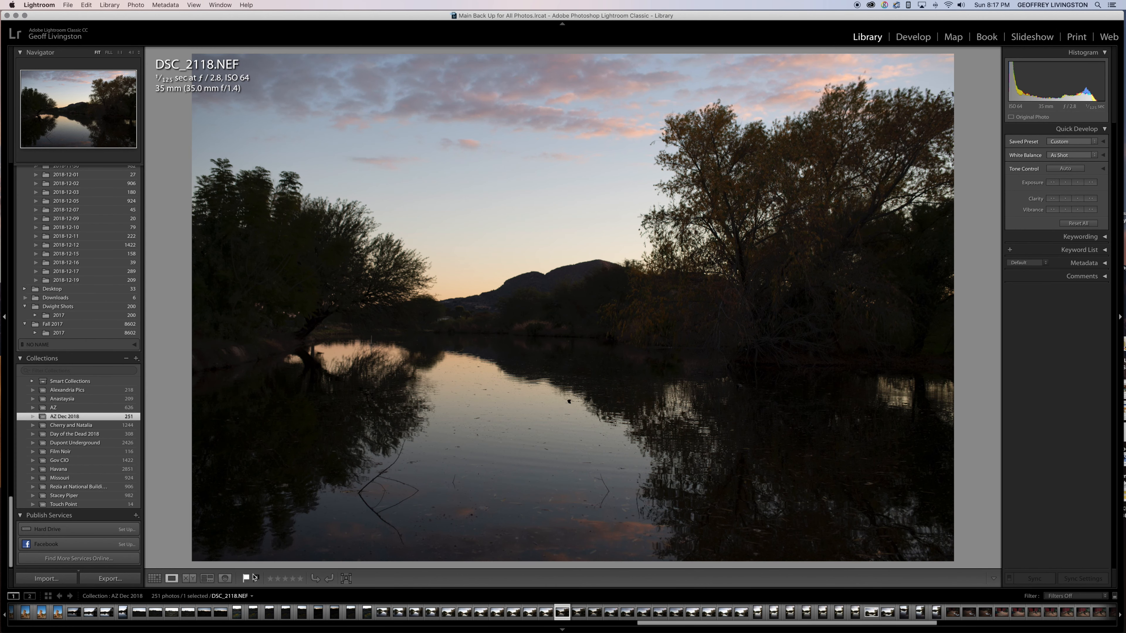
click(1060, 597)
click(1058, 603)
click(35, 613)
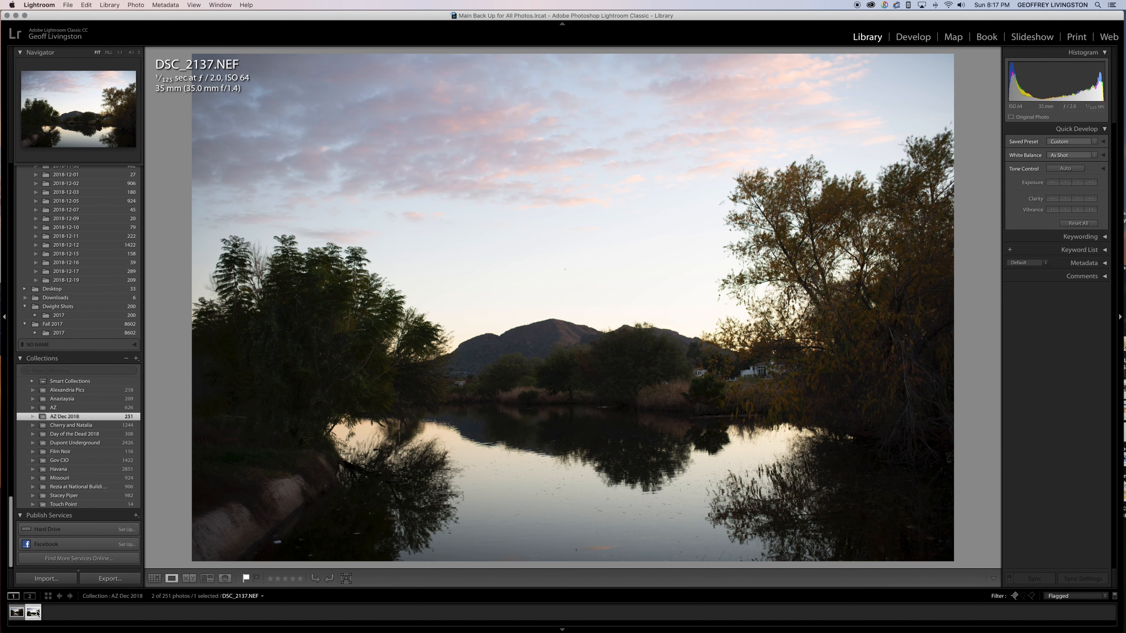
click(37, 613)
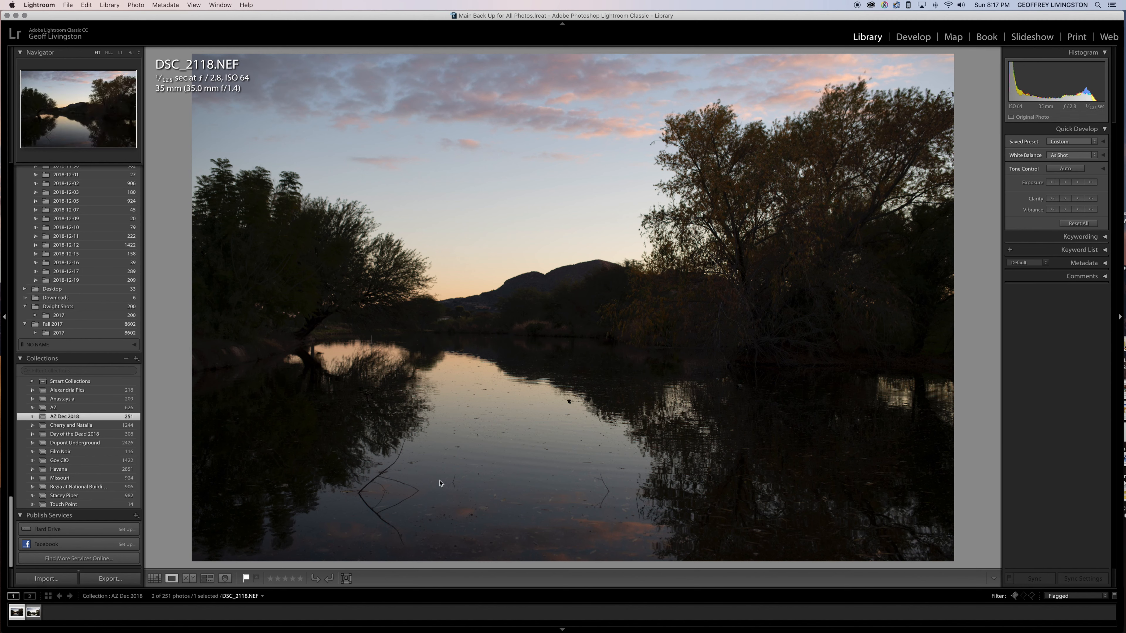
Open DSC_2118.NEF for developing, set Whites to +22 and apply the automatic Blacks value of +7
click(921, 38)
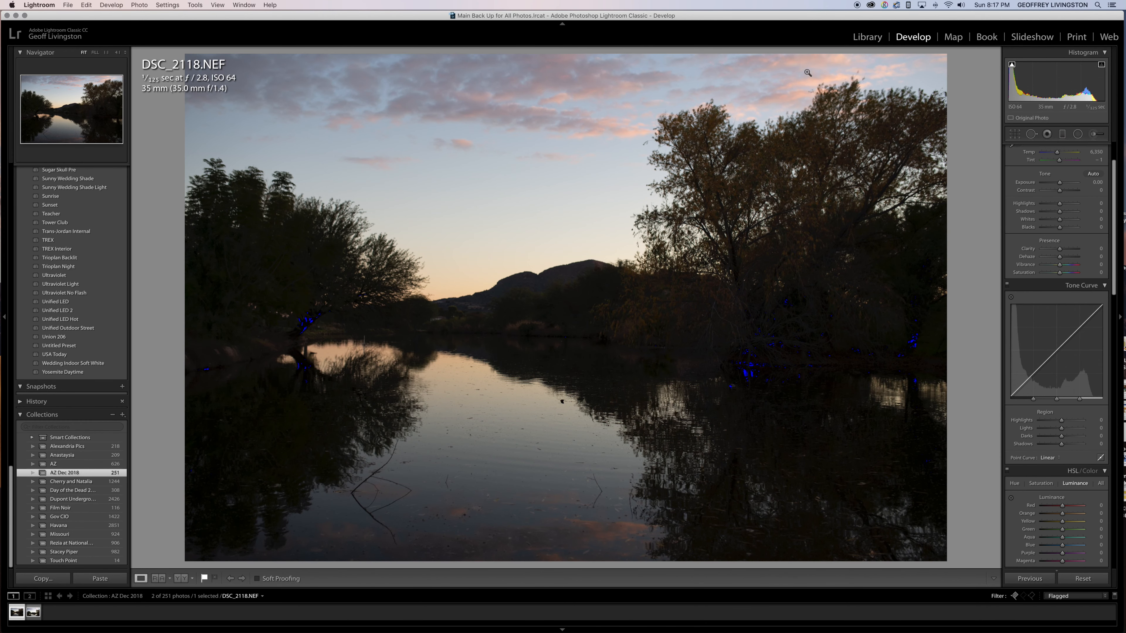
scroll(1046, 248, up, 3)
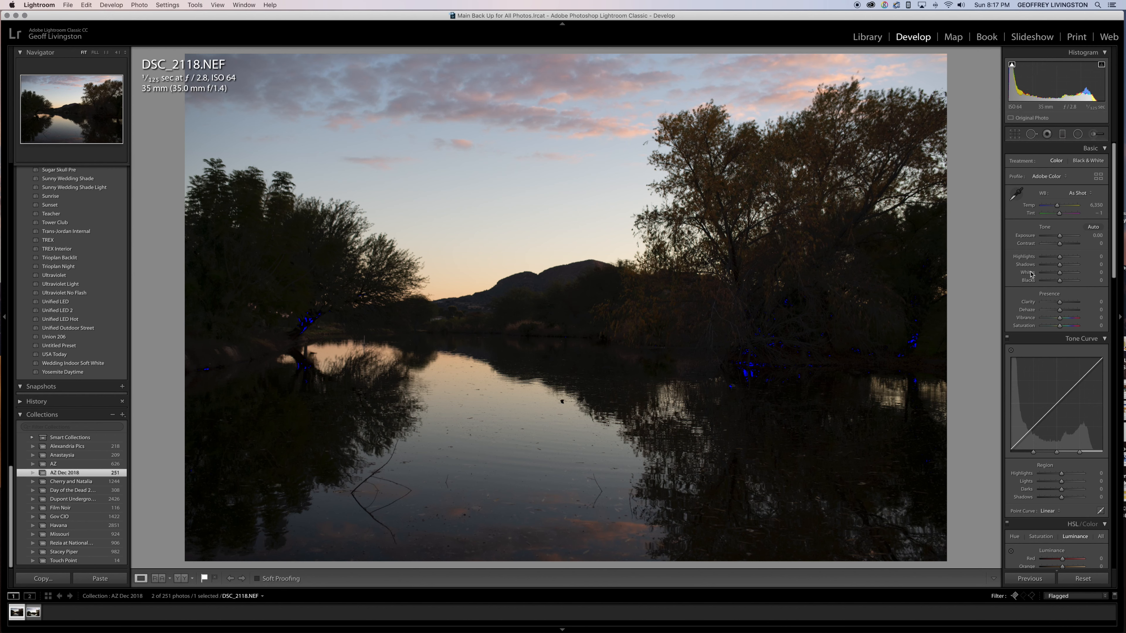
key(shift)
key(shift)
shift+double_click(1027, 273)
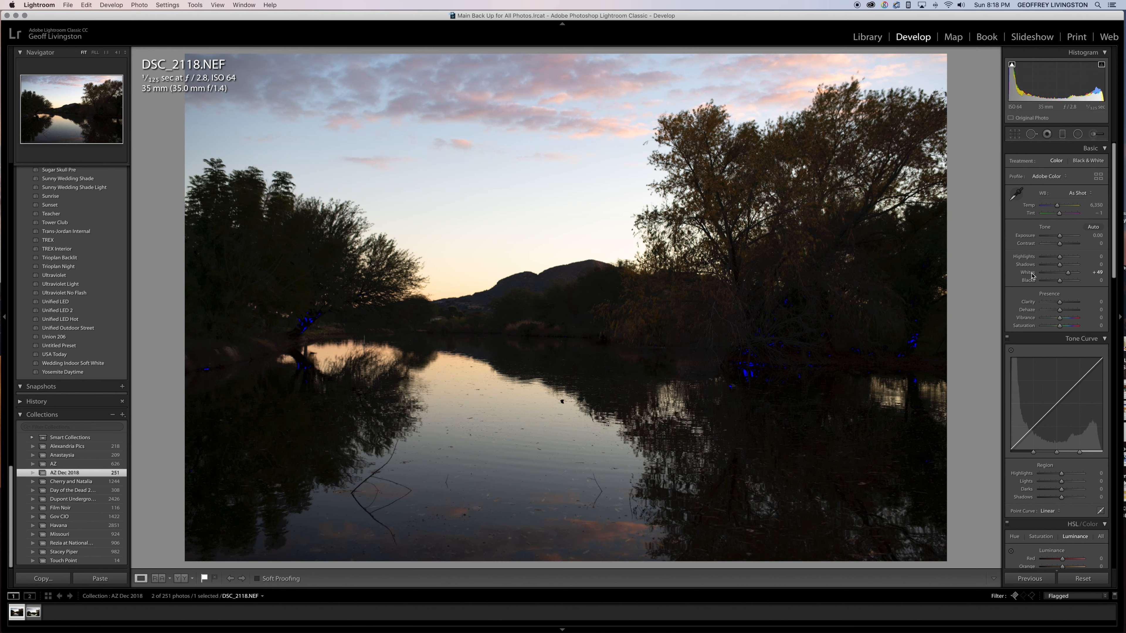
drag(1075, 274, 1064, 275)
key(shift)
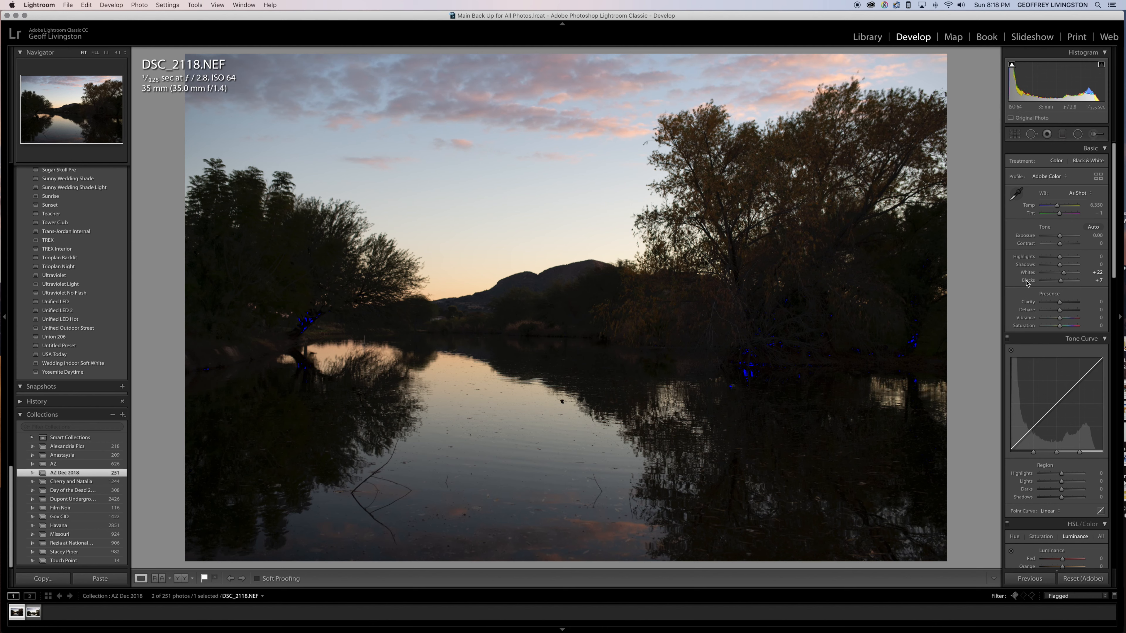
Set Shadows to +69 and Highlights to −14 in the basic tone settings, and the tone curve's Highlights to −16
drag(1060, 266, 1072, 266)
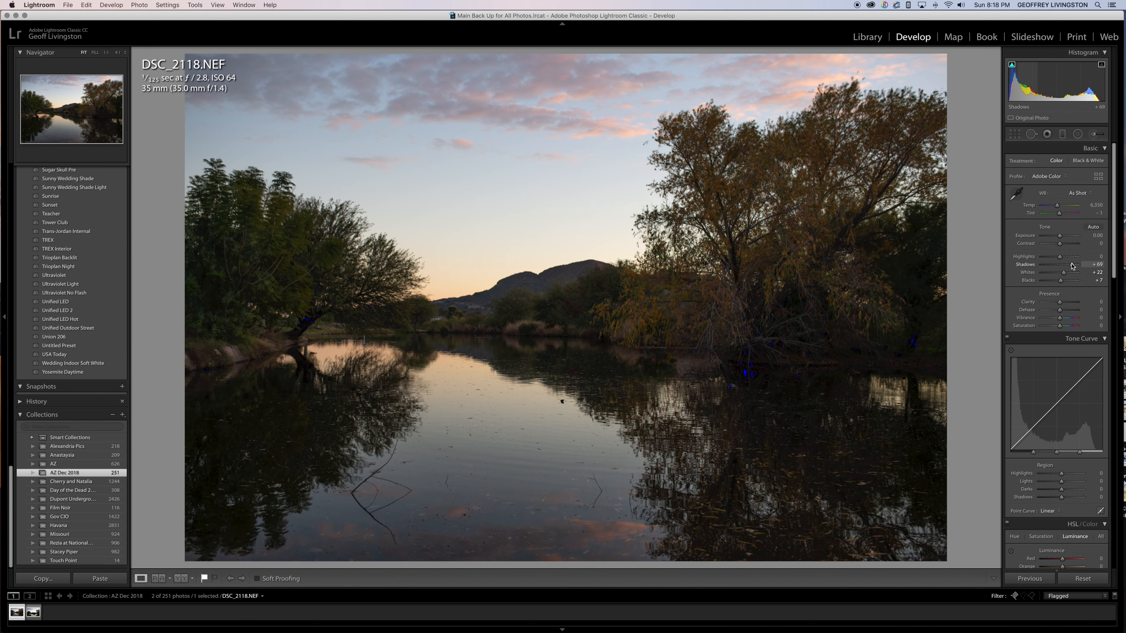
drag(1060, 258, 1048, 261)
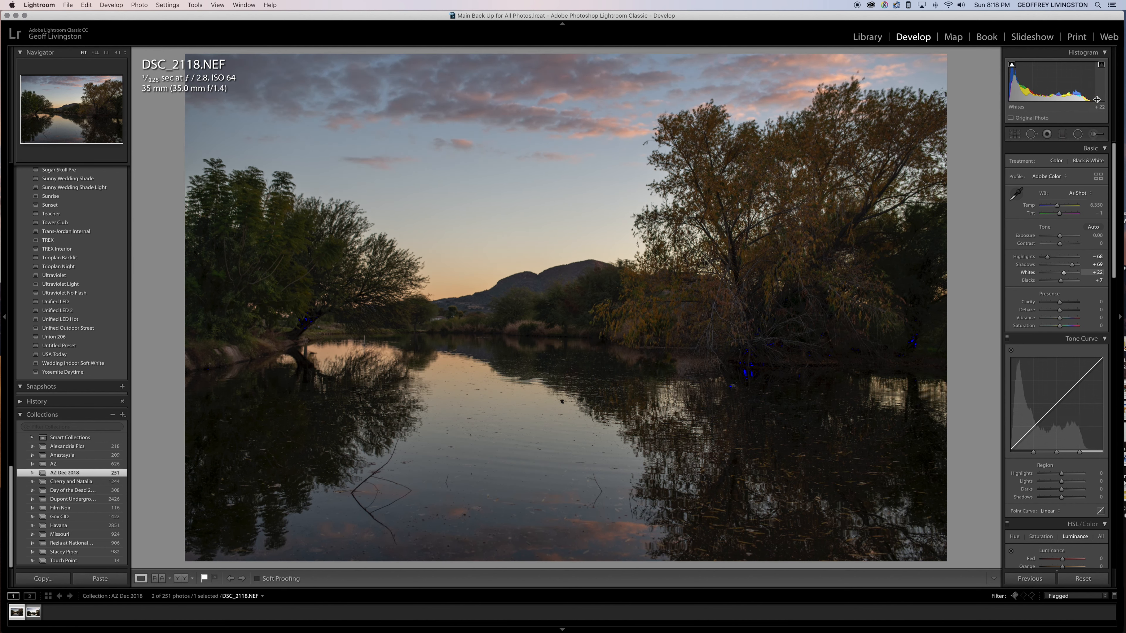
drag(1048, 257, 1057, 257)
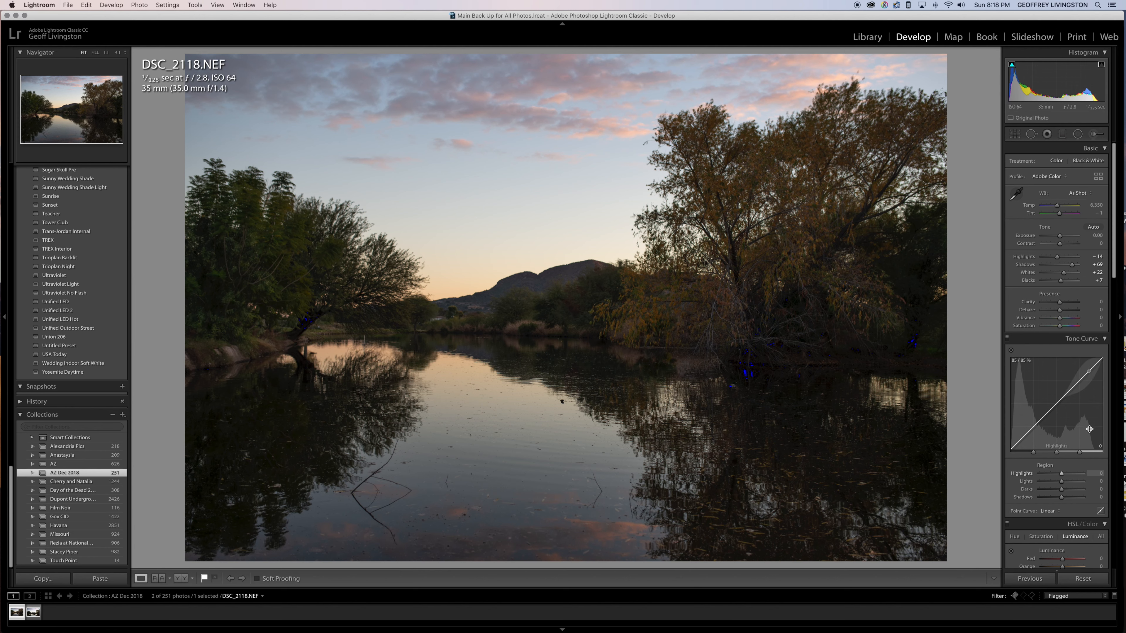
mouse_move(1089, 381)
mouse_down()
mouse_move(1089, 359)
mouse_move(1090, 372)
mouse_up()
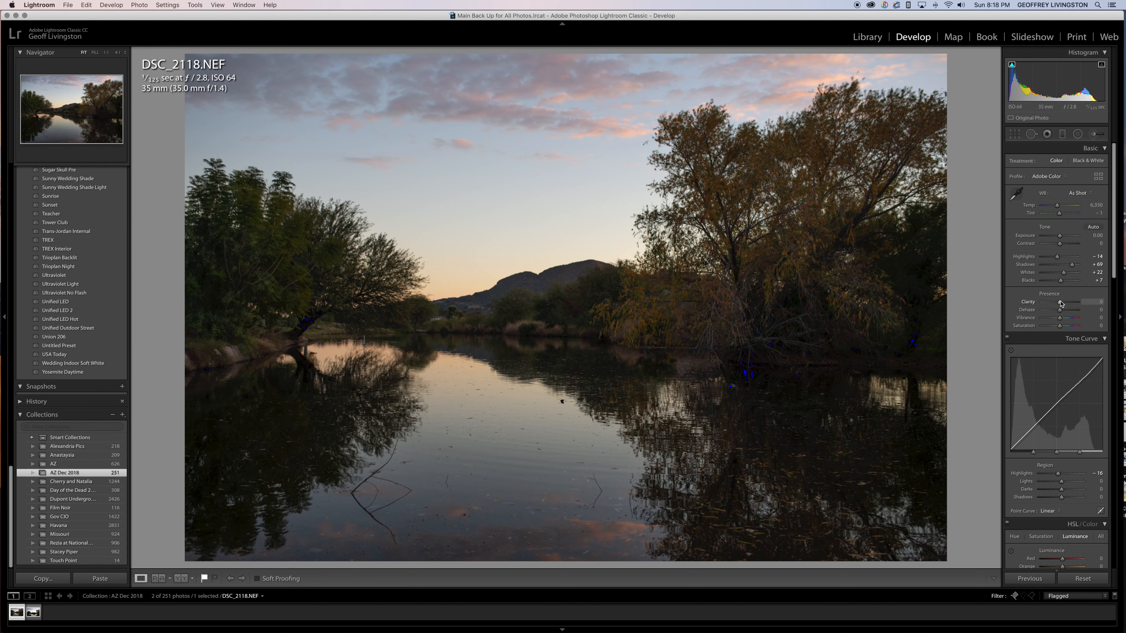
Set the photo's Clarity to +20 and Contrast to +34
drag(1060, 304, 1016, 306)
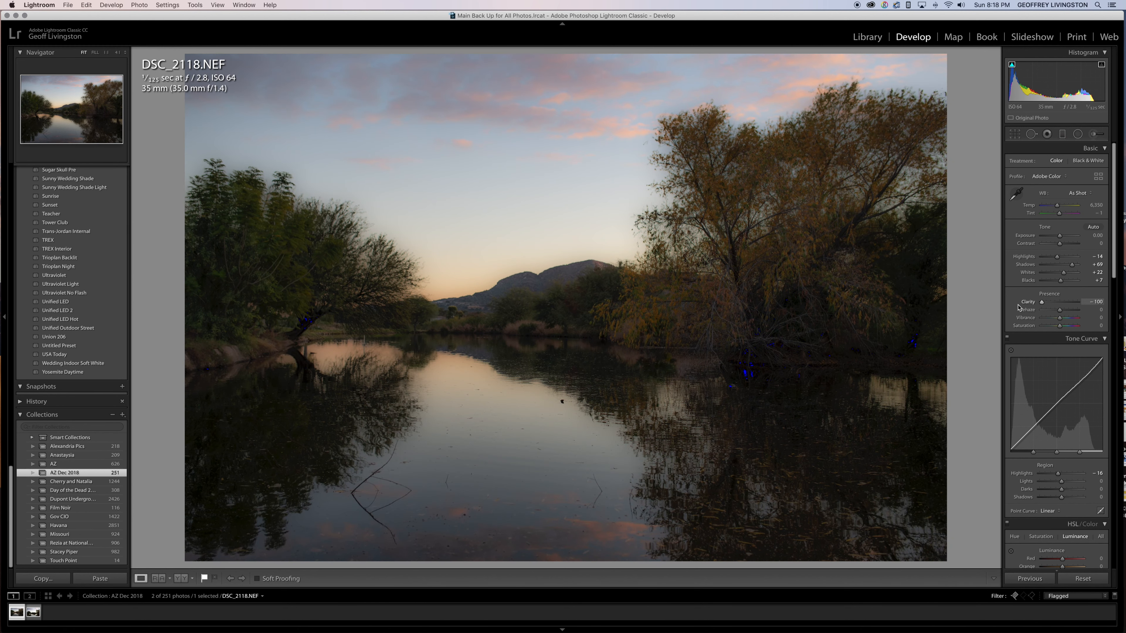
drag(1037, 308, 1065, 306)
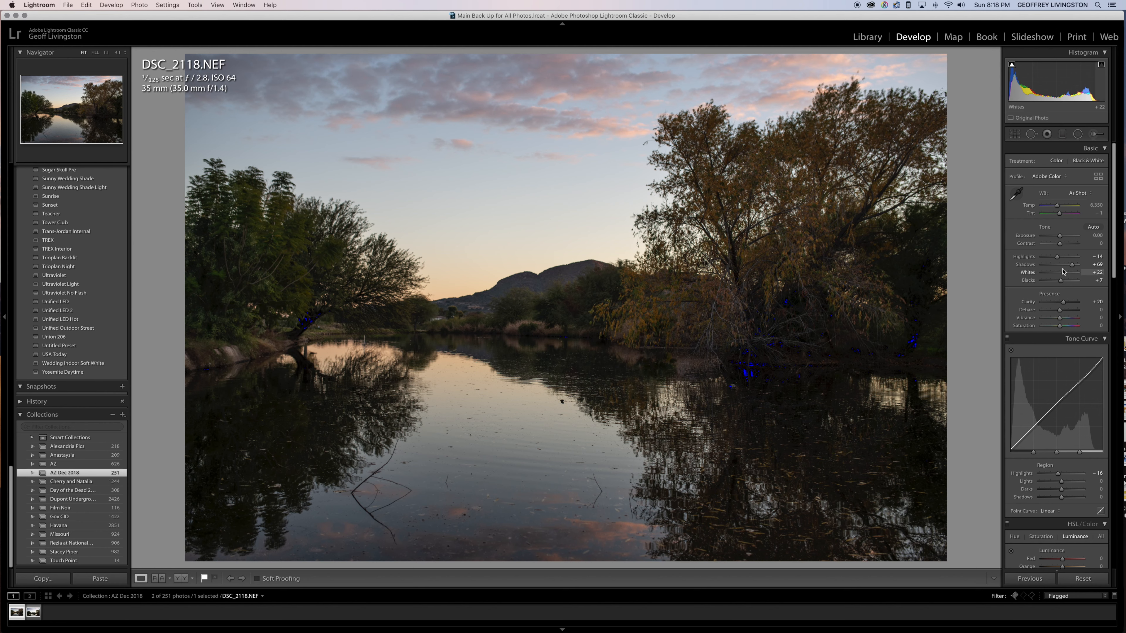
drag(1061, 244, 1066, 245)
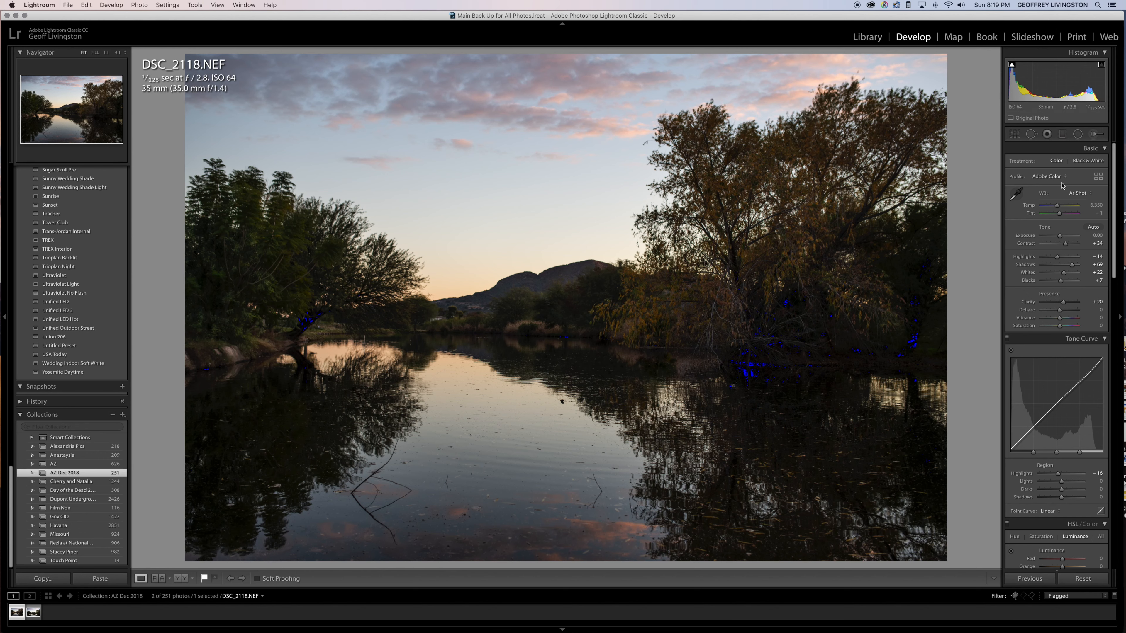
Apply the Shade white balance preset after trying Cloudy, and set the Tint to +28
click(1083, 195)
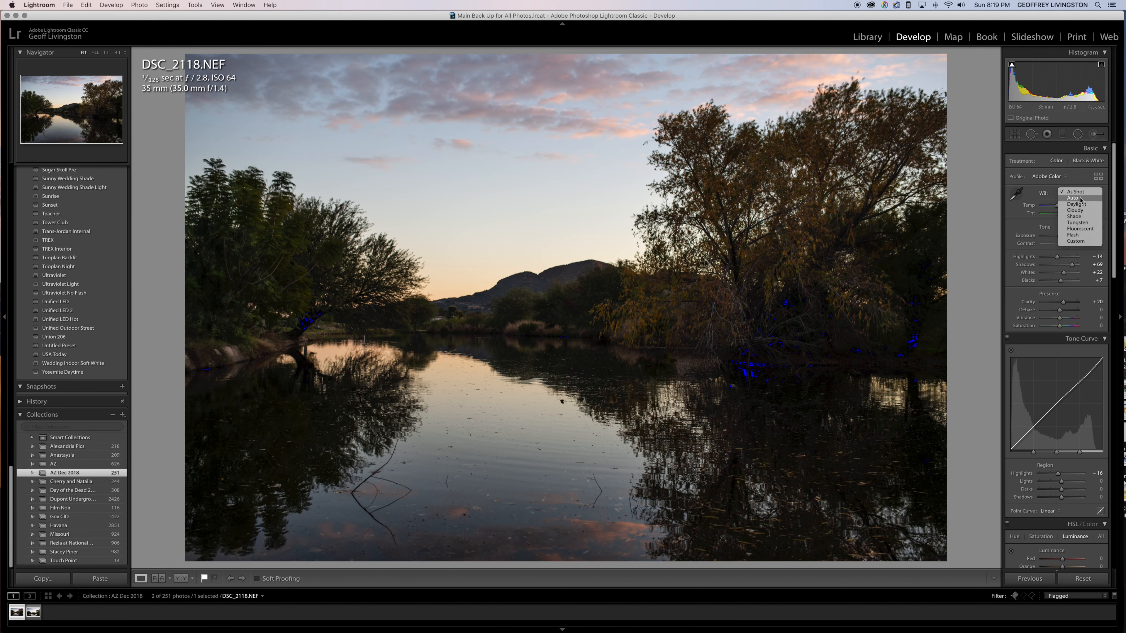
click(1033, 193)
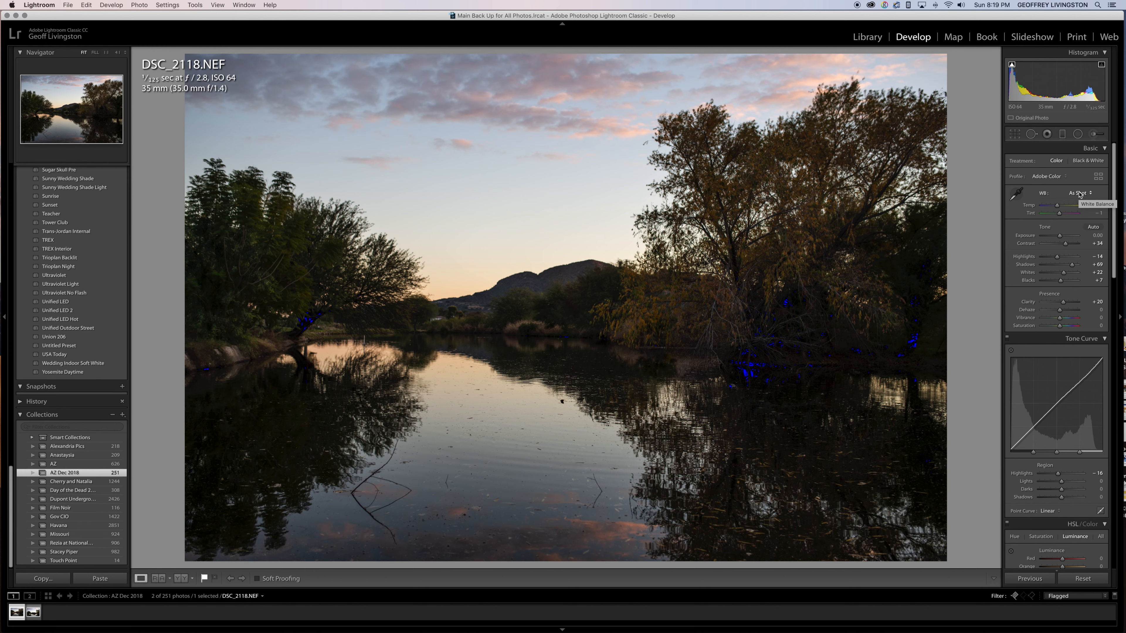
click(1079, 194)
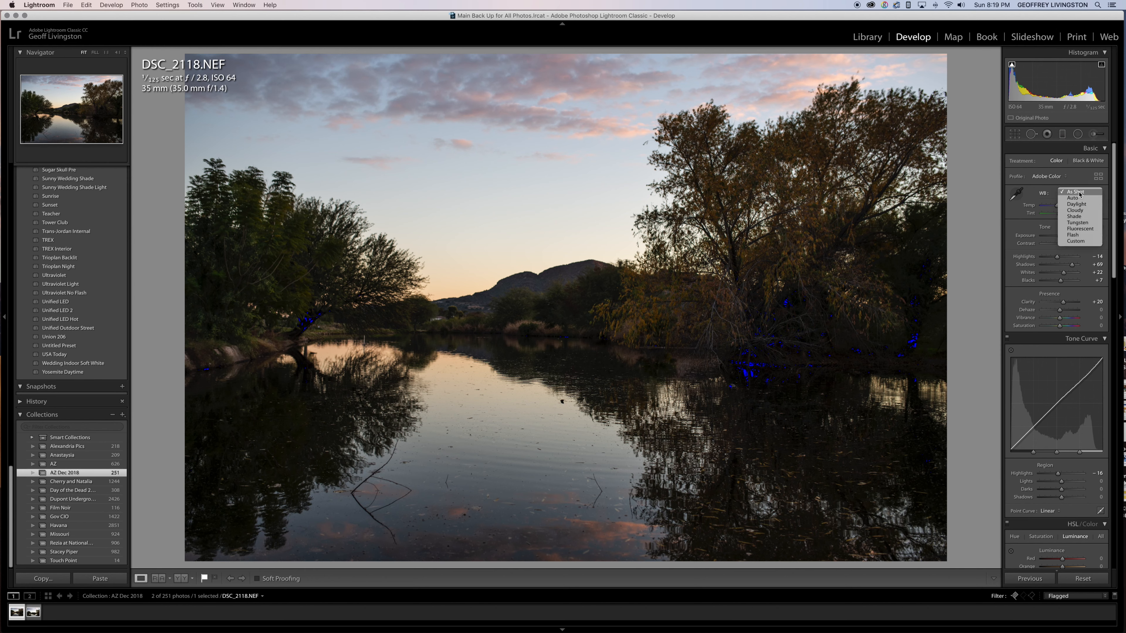
click(1079, 212)
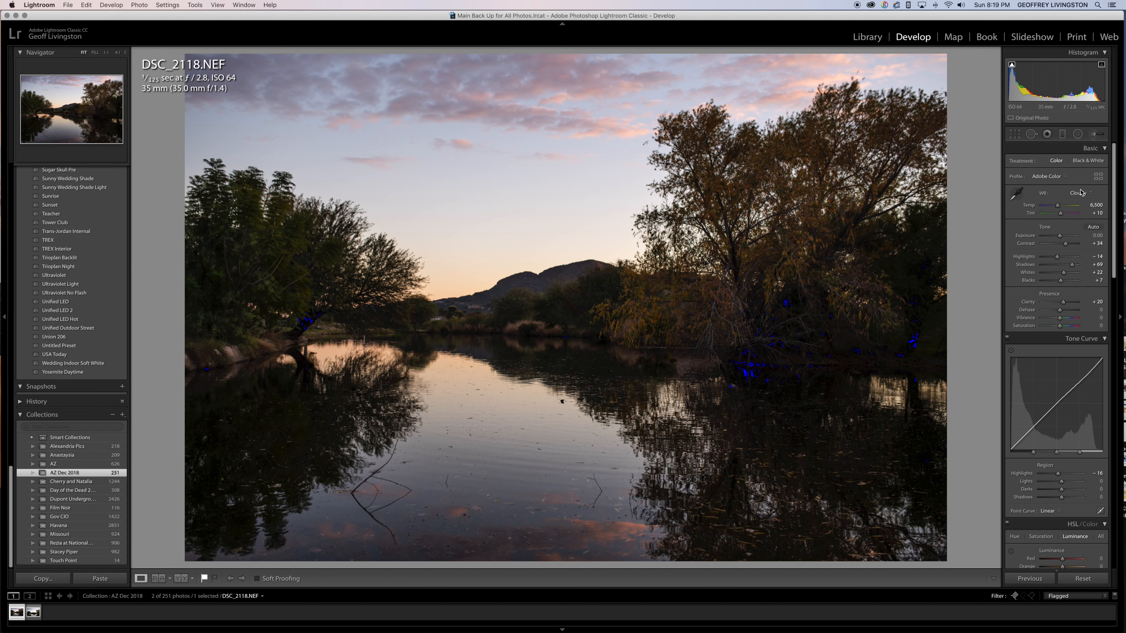
click(1082, 193)
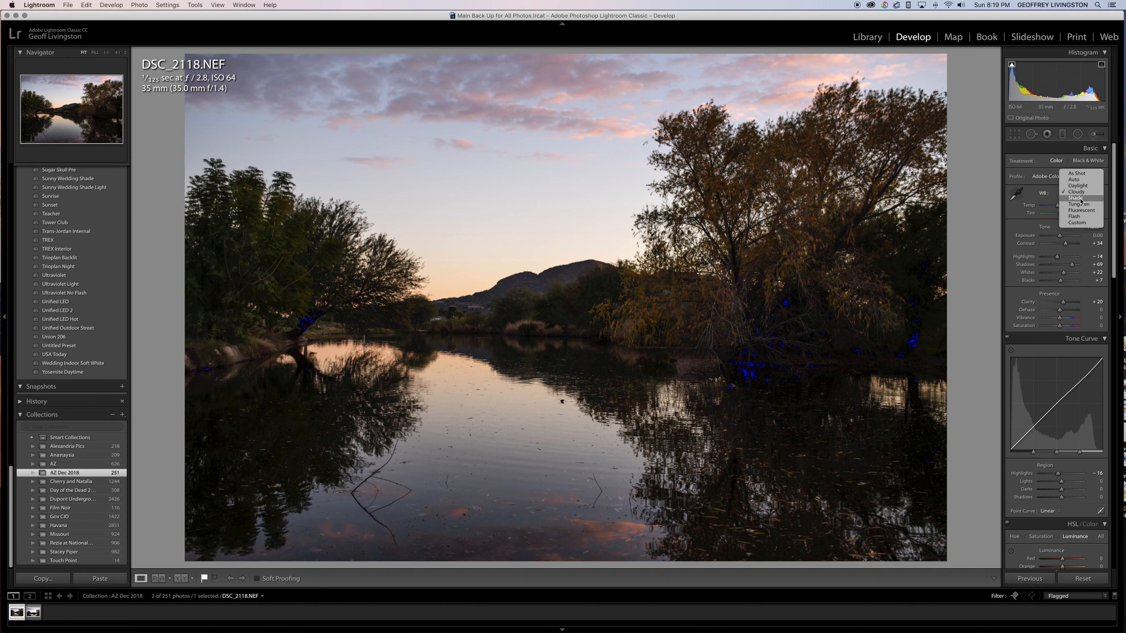
click(1081, 198)
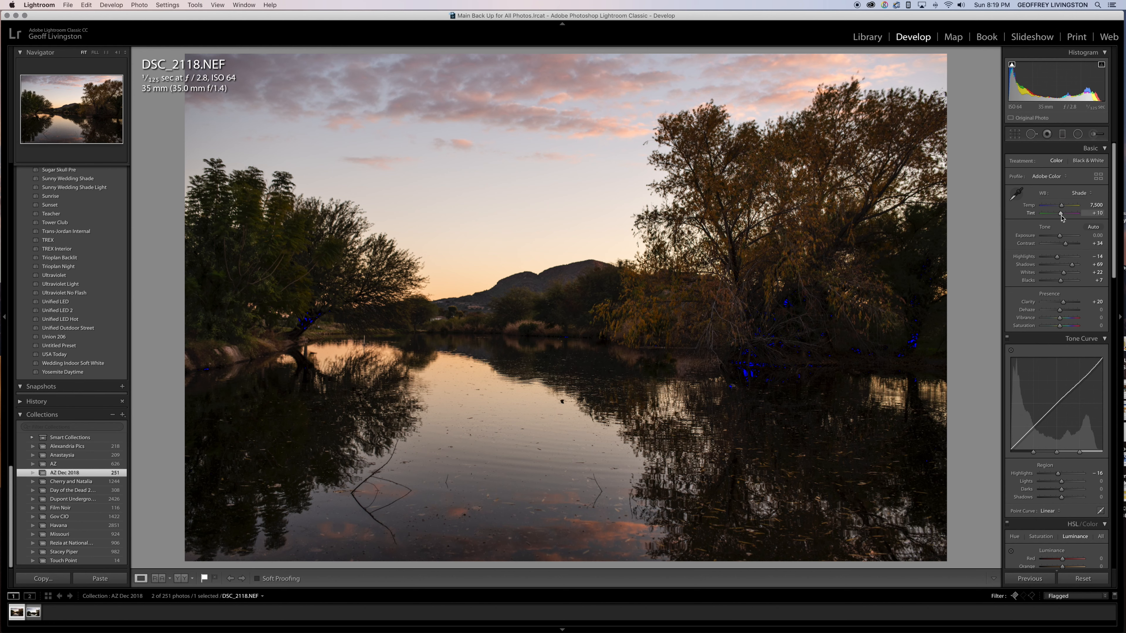
drag(1063, 217, 1065, 219)
Turn on Remove Chromatic Aberration and Enable Profile Corrections for the photo's lens
click(361, 493)
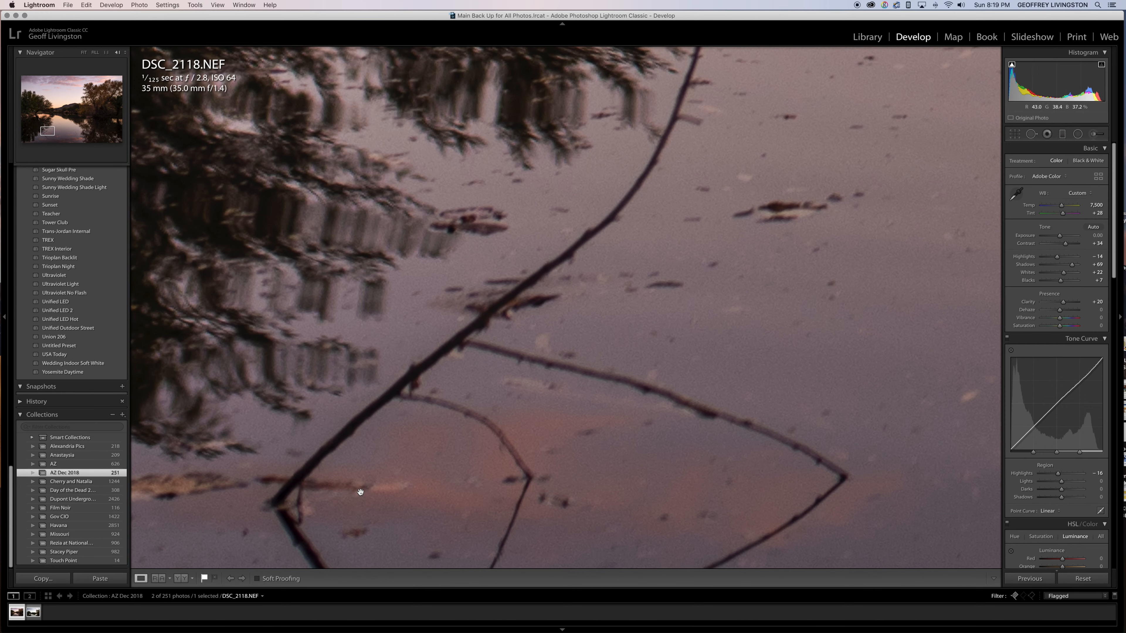
click(361, 493)
click(687, 321)
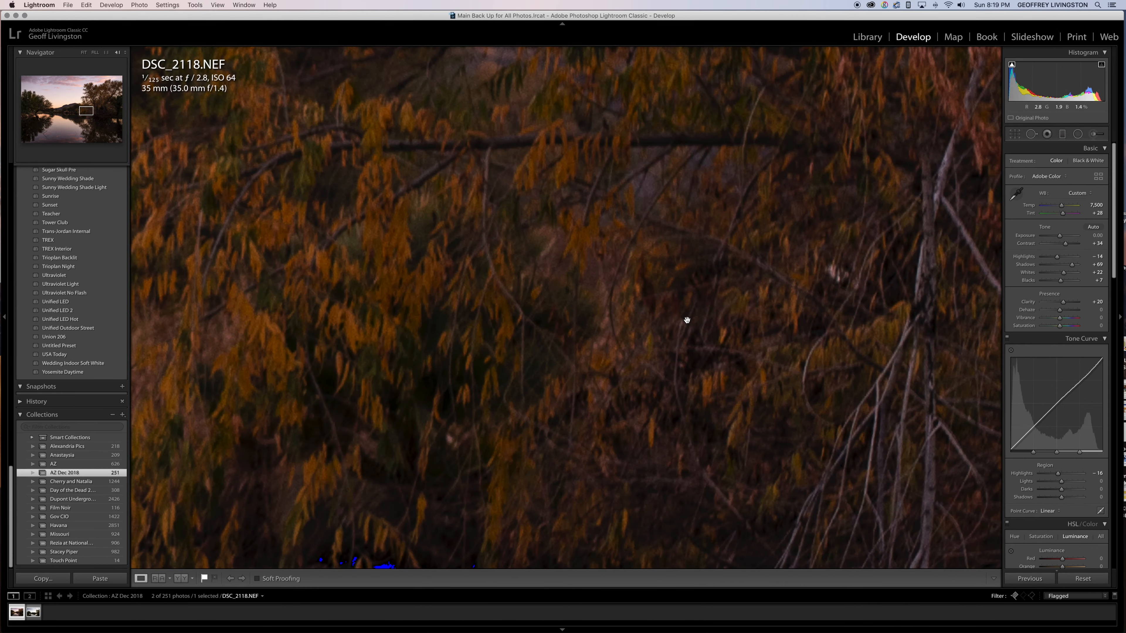
click(687, 321)
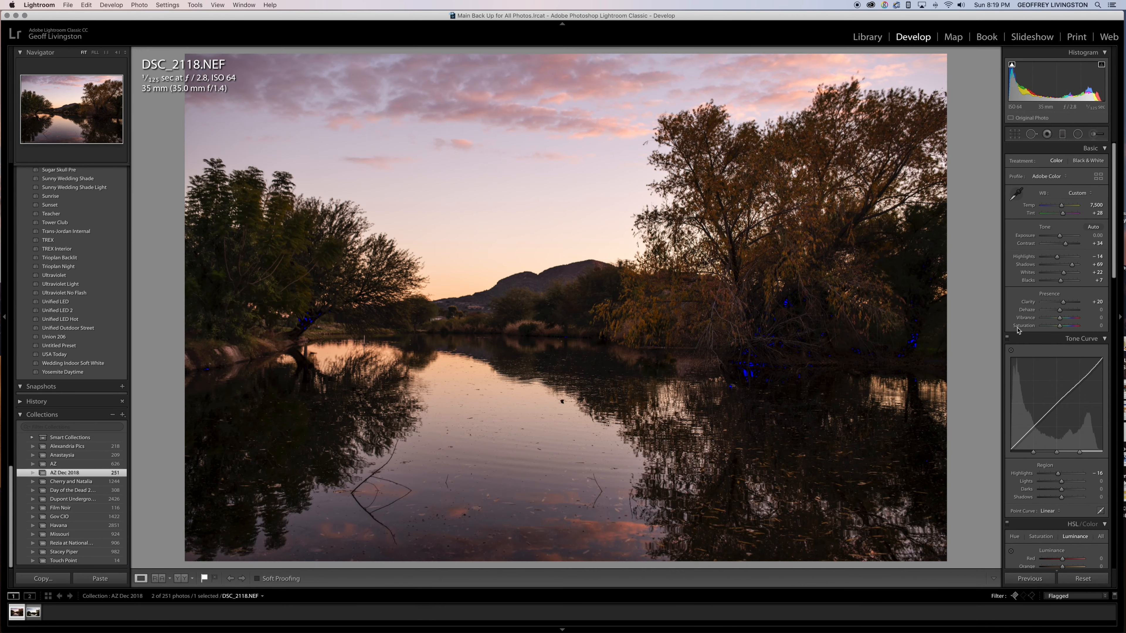
scroll(1057, 358, down, 5)
scroll(1057, 358, down, 8)
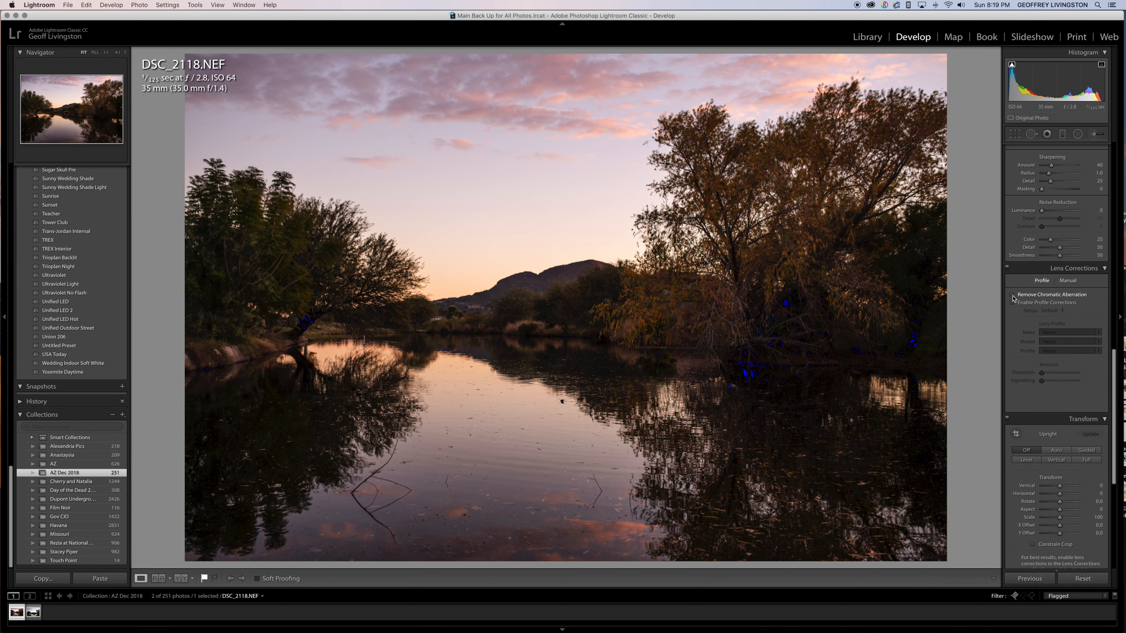
scroll(1013, 298, up, 12)
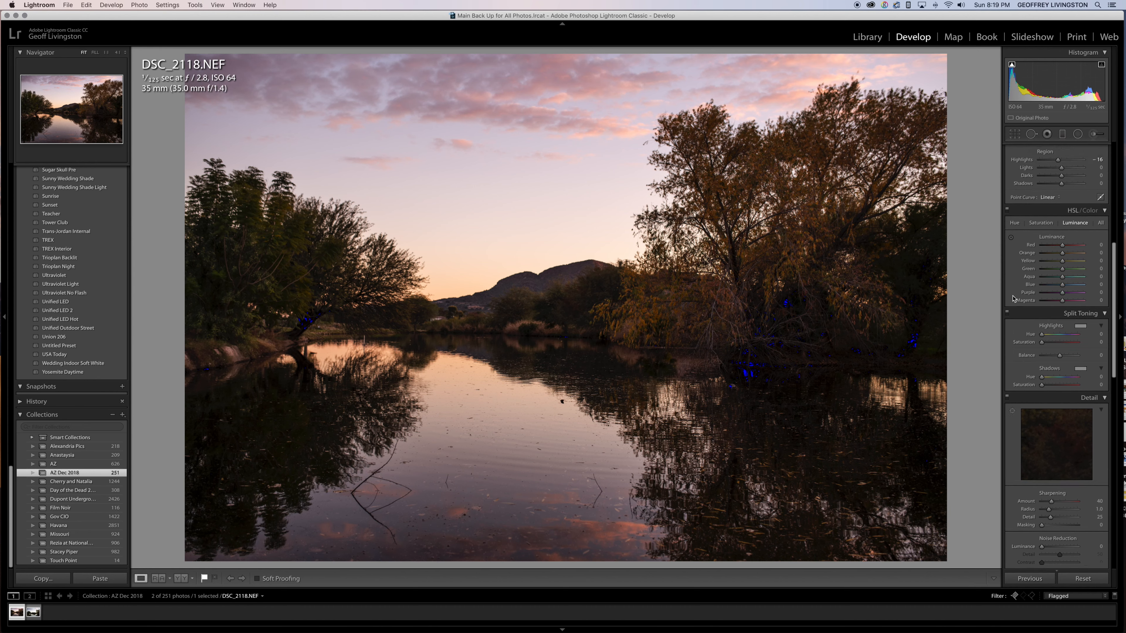
scroll(1013, 298, down, 10)
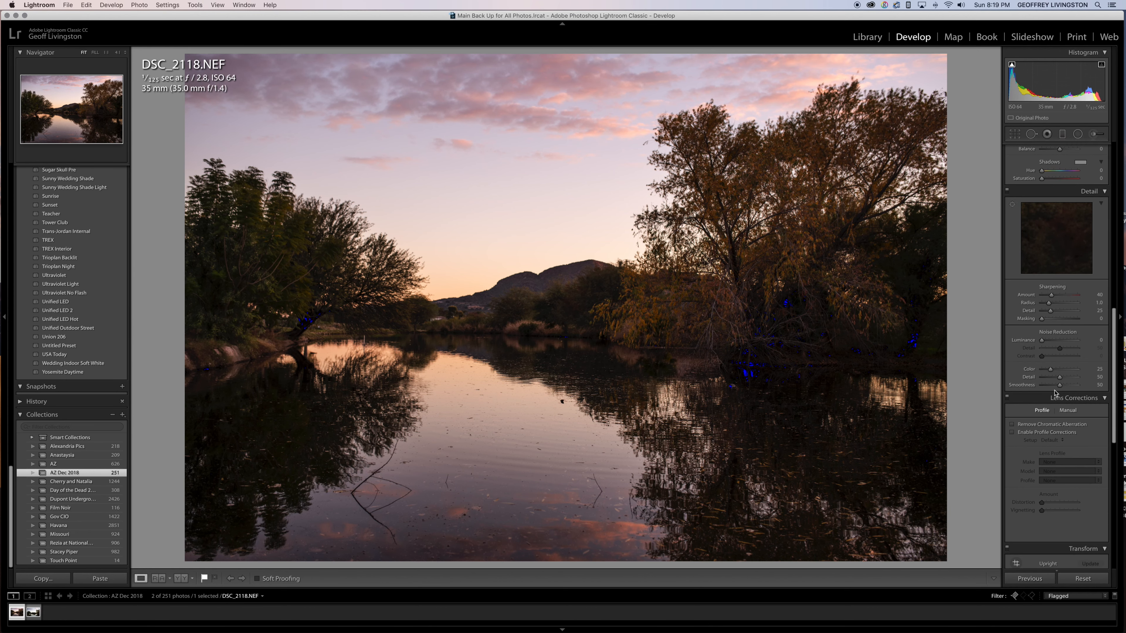
click(1014, 425)
click(1014, 433)
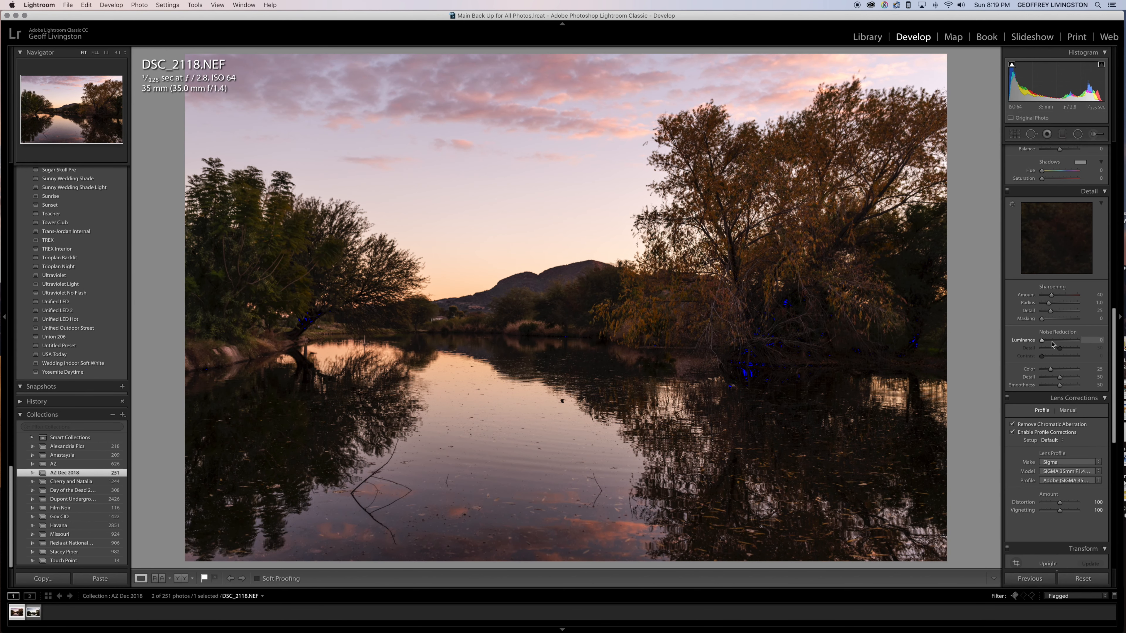
Set the sharpening Amount to 87 and Masking to 35, using the mask preview to judge the affected edges
scroll(1053, 344, up, 5)
drag(1052, 377, 1063, 378)
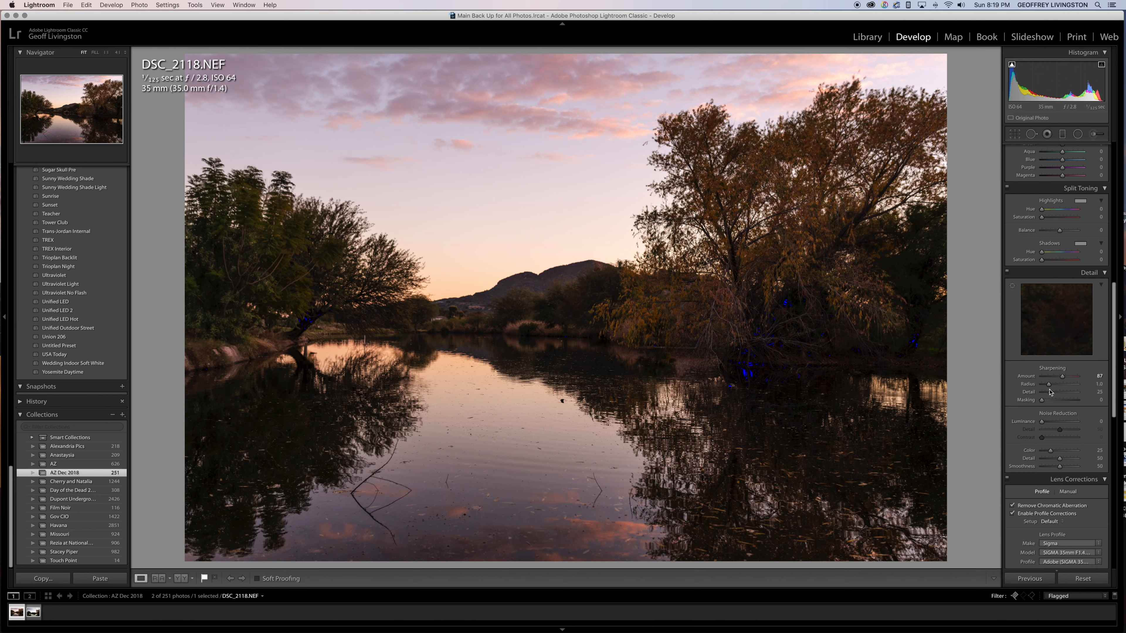
key(alt)
drag(1042, 402, 1057, 402)
drag(1058, 402, 1046, 404)
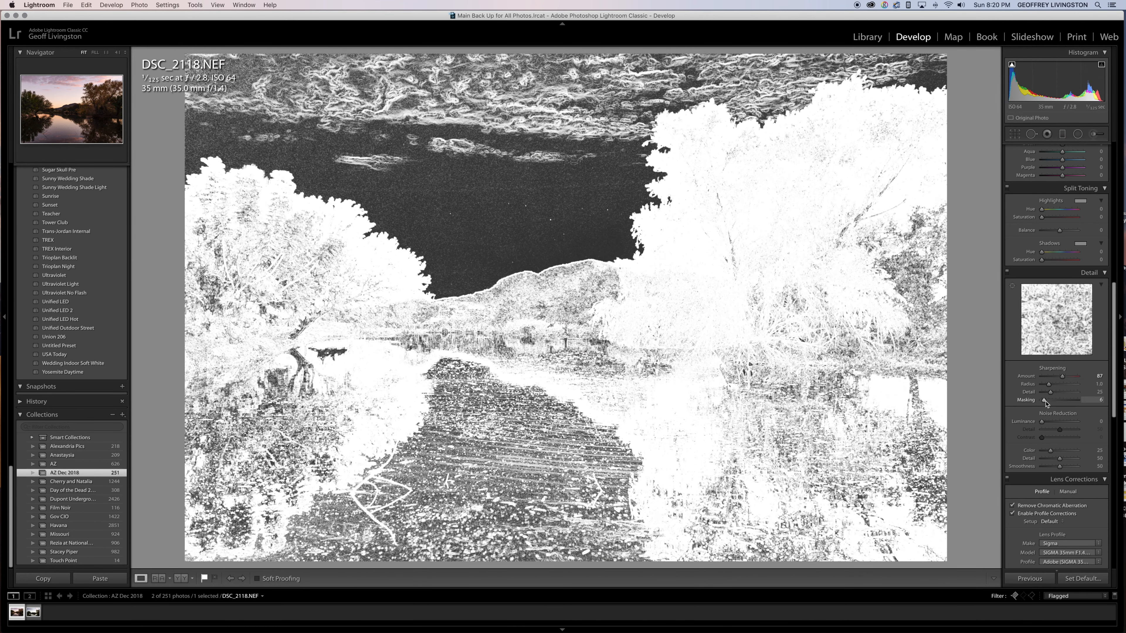
drag(1047, 402, 1047, 403)
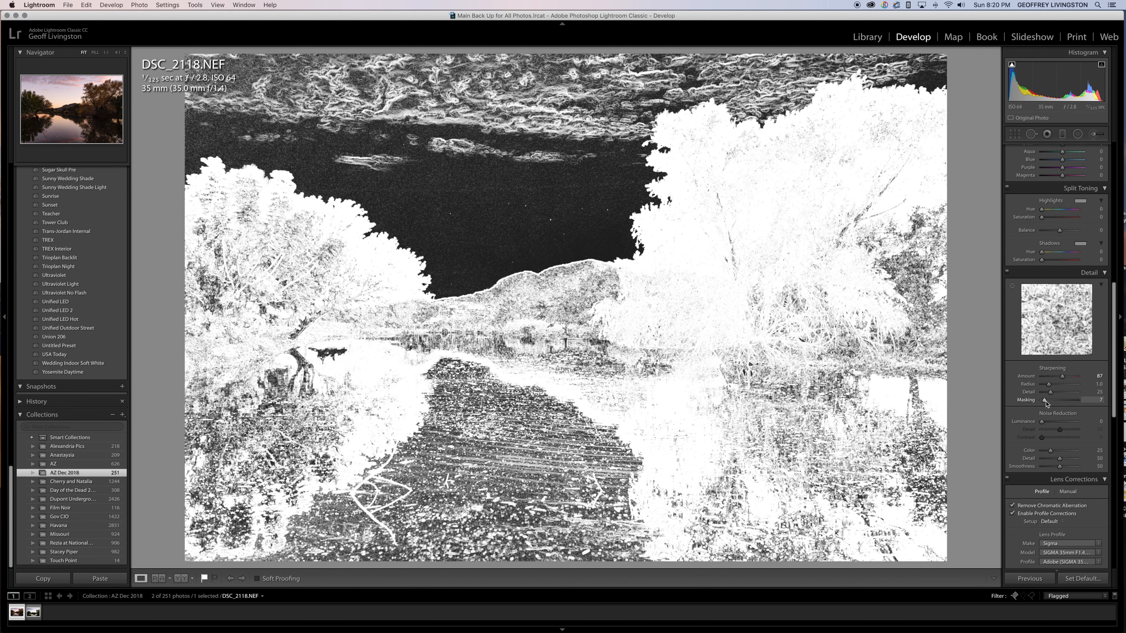
drag(1047, 402, 1055, 402)
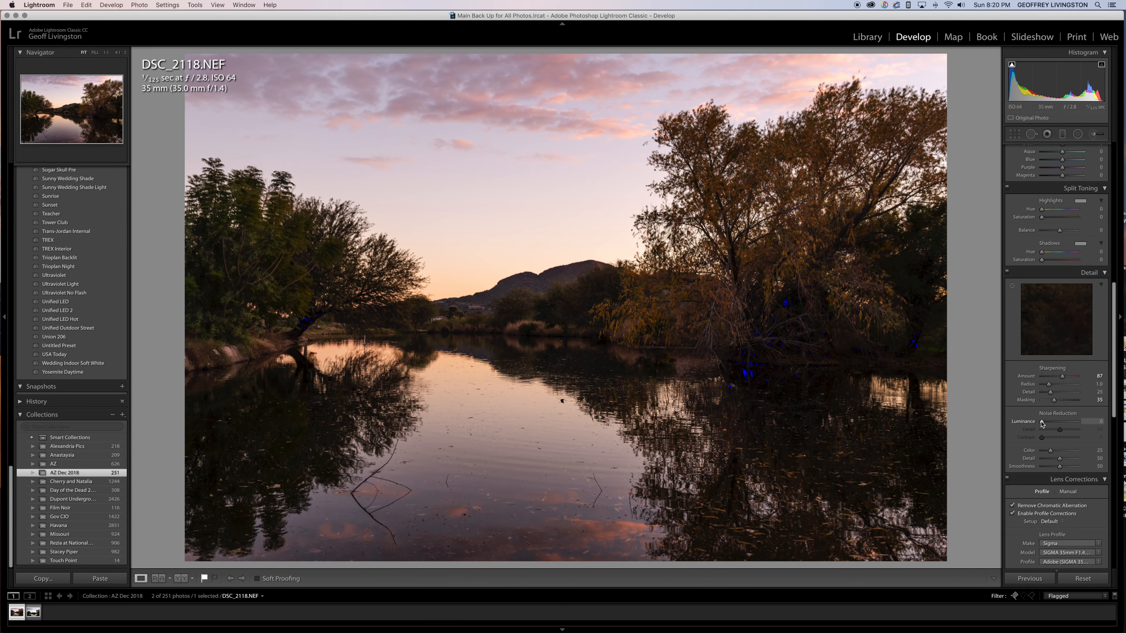
Set luminance noise reduction to 15 and inspect the mountain, water and tree foliage at higher magnification
drag(1041, 421, 1047, 422)
click(107, 53)
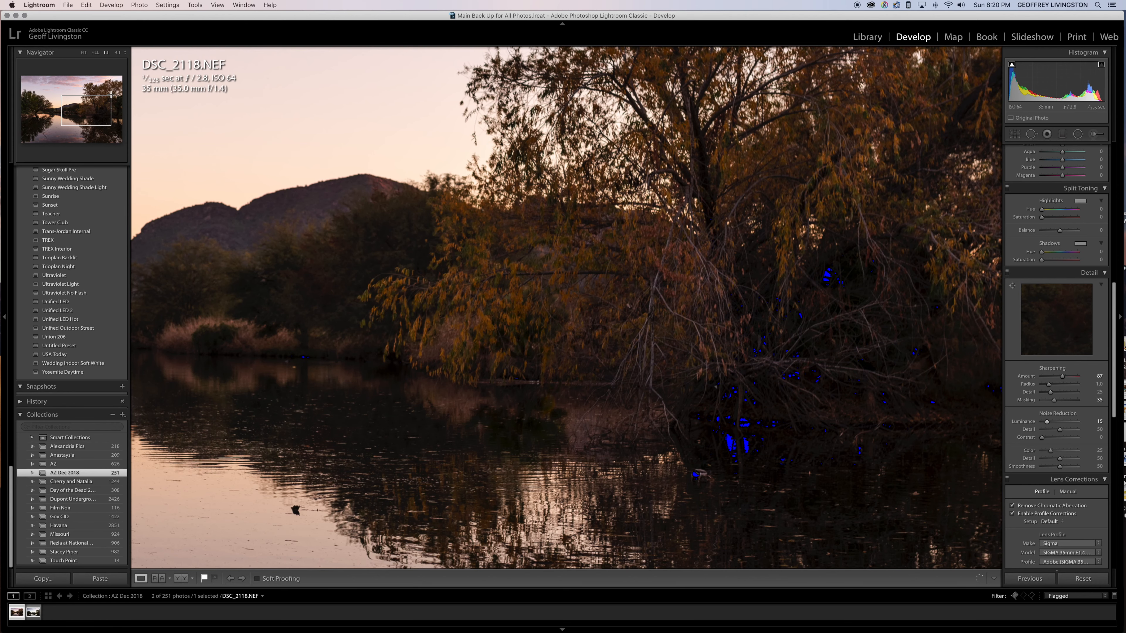
mouse_move(79, 104)
mouse_down()
mouse_move(86, 99)
mouse_move(76, 109)
mouse_up()
drag(74, 114, 71, 117)
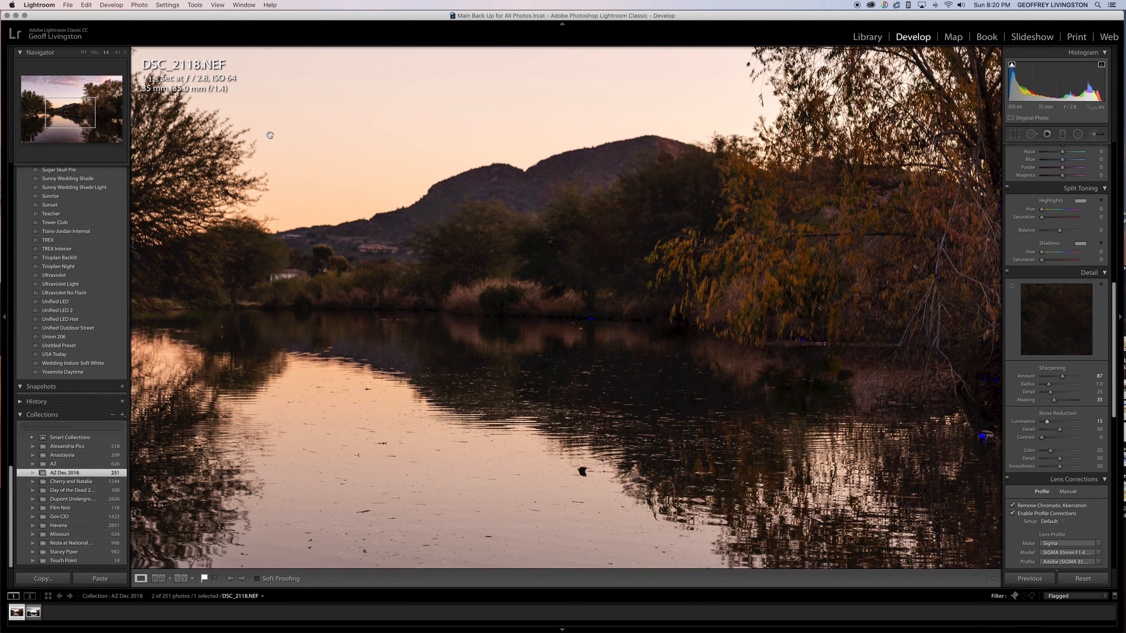
click(117, 52)
drag(76, 112, 79, 111)
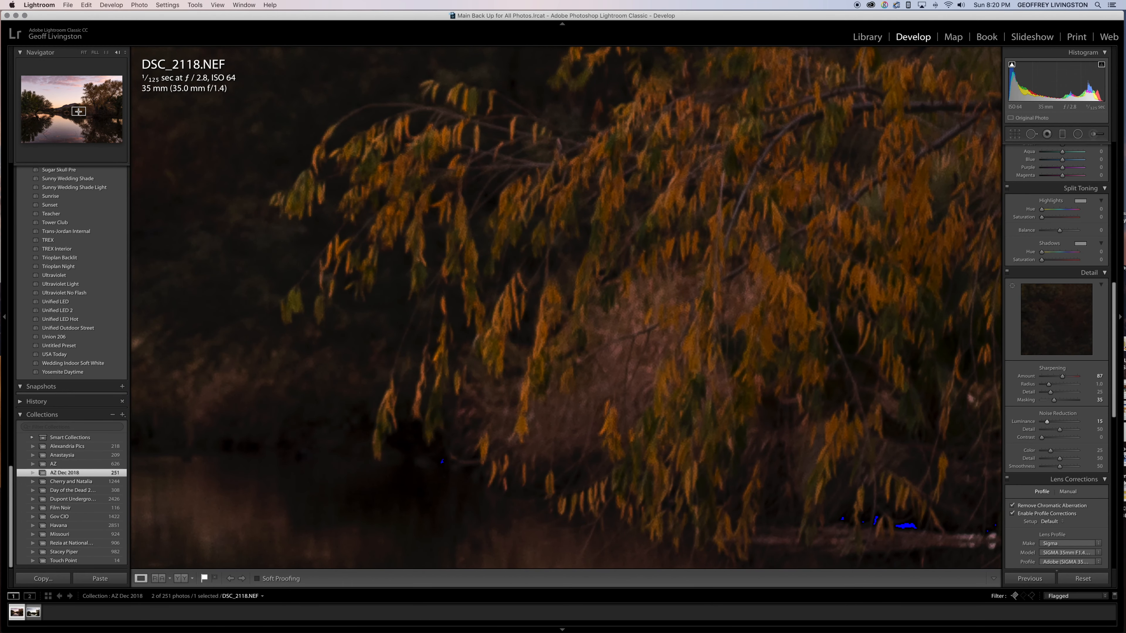
With the healing brush at size 46, remove the thin forked twig from the water near the tree reflections in the foreground
click(83, 52)
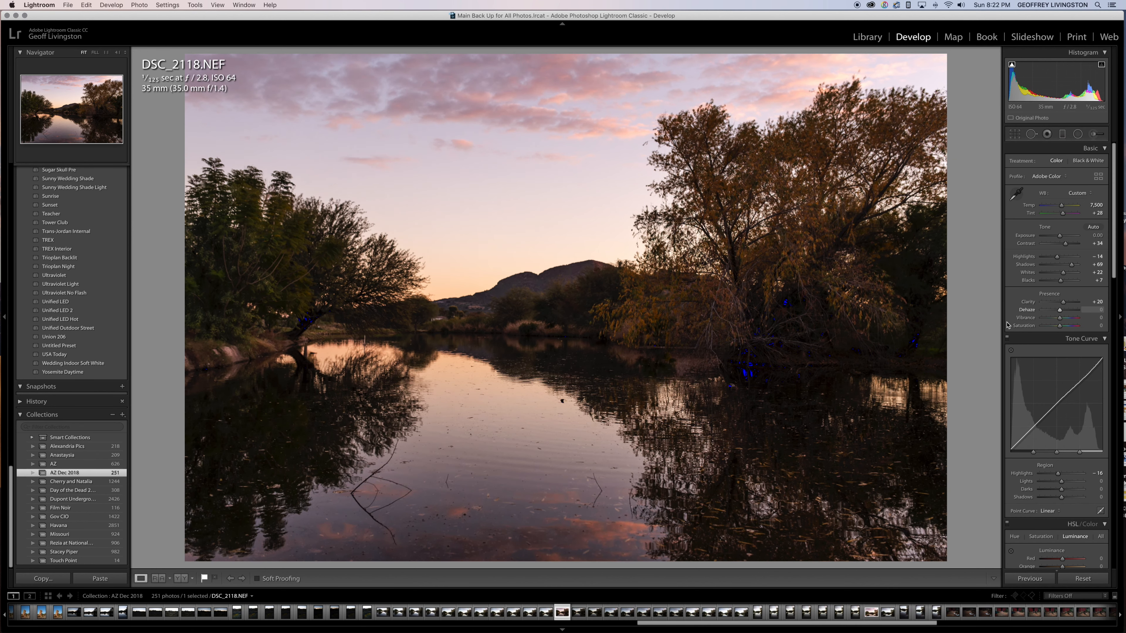
click(360, 481)
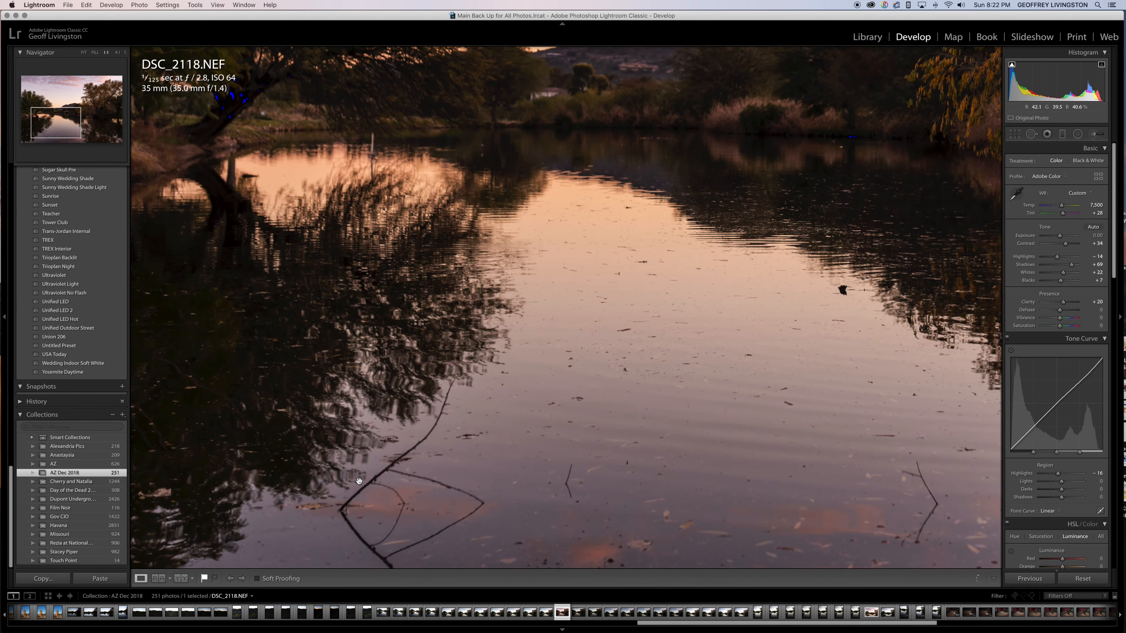
click(359, 482)
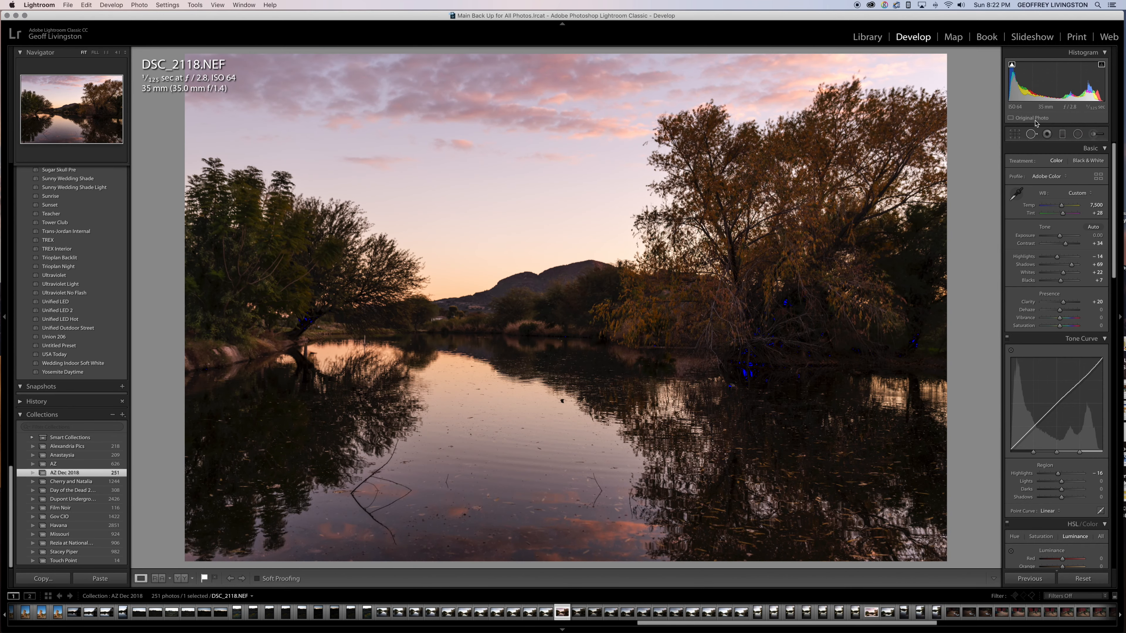
click(1031, 134)
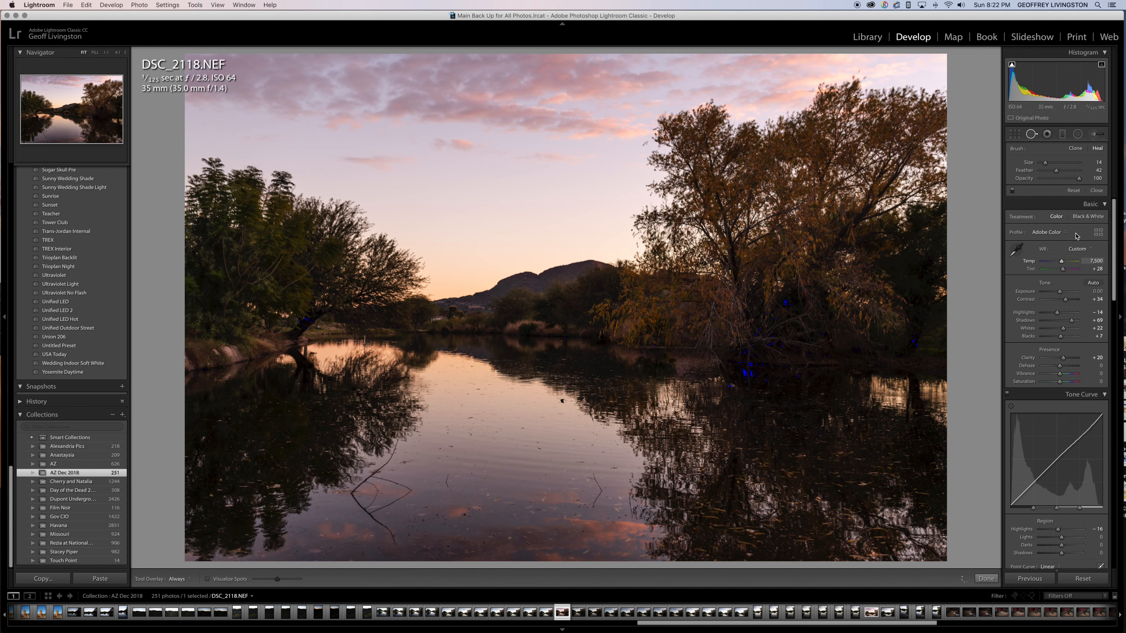
drag(1046, 162, 1058, 165)
click(107, 52)
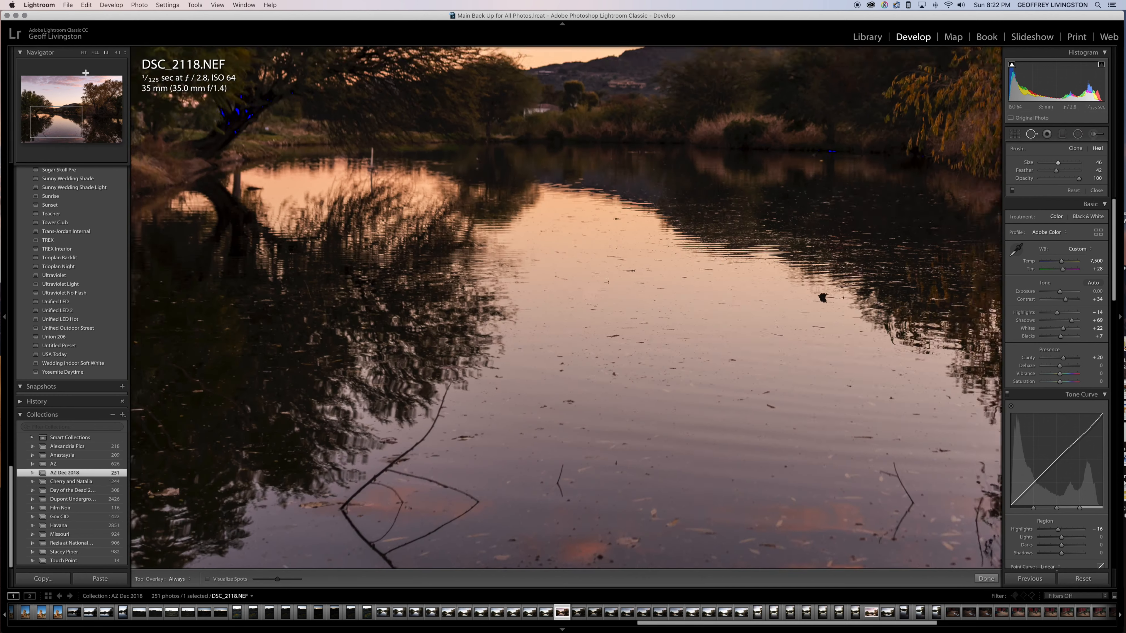
drag(47, 138, 65, 134)
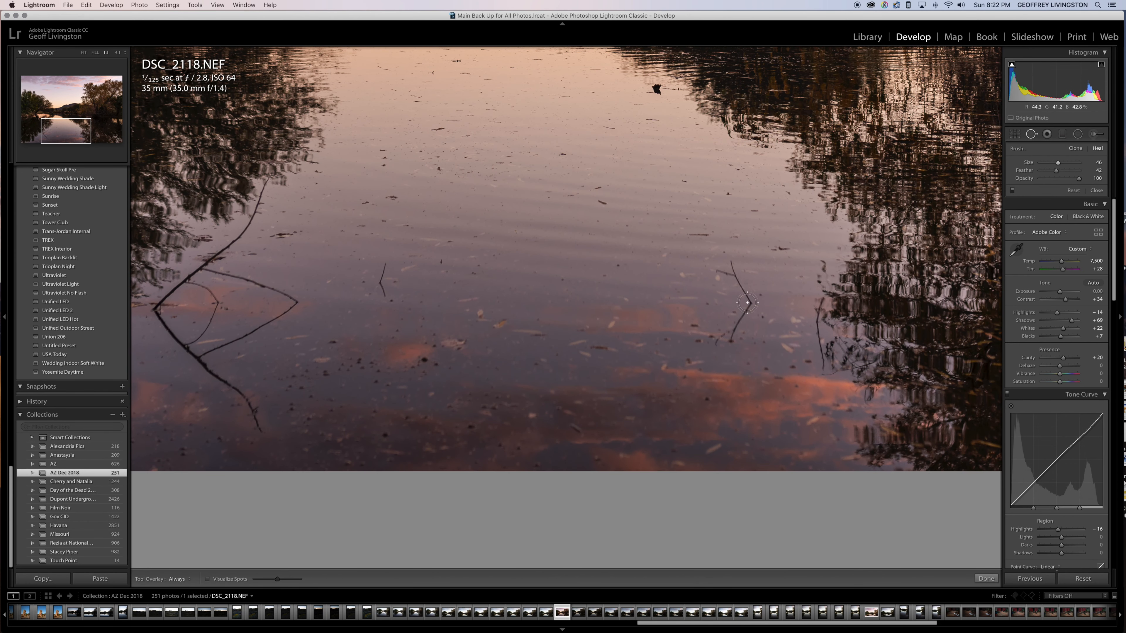
mouse_move(734, 270)
mouse_down()
mouse_move(719, 266)
mouse_move(745, 290)
mouse_move(741, 316)
mouse_move(709, 365)
mouse_up()
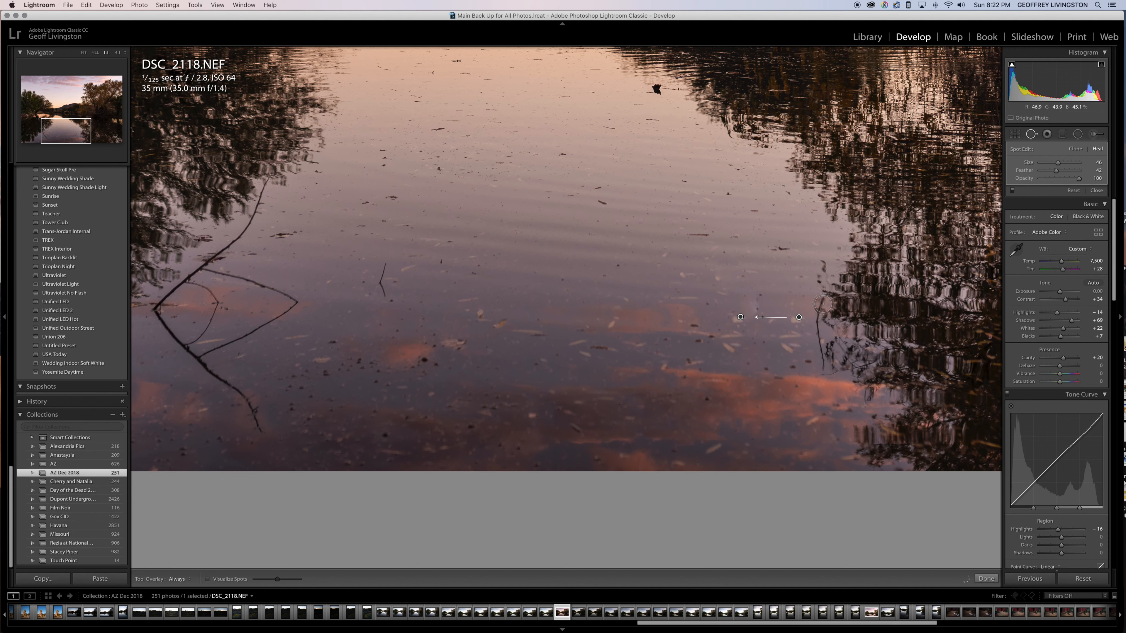
Heal a spot beside the removed twig, and try healing the branch along the tree reflection before deleting that correction
click(823, 304)
drag(823, 368, 823, 370)
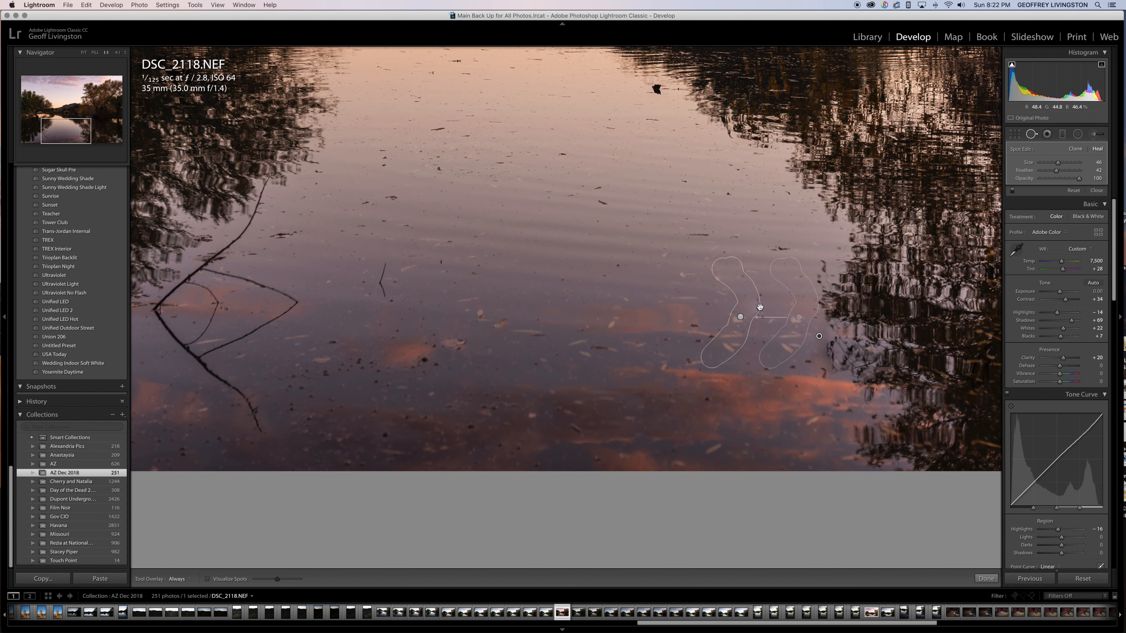
click(761, 307)
click(819, 336)
mouse_move(818, 229)
mouse_down()
mouse_move(729, 309)
mouse_move(713, 340)
mouse_up()
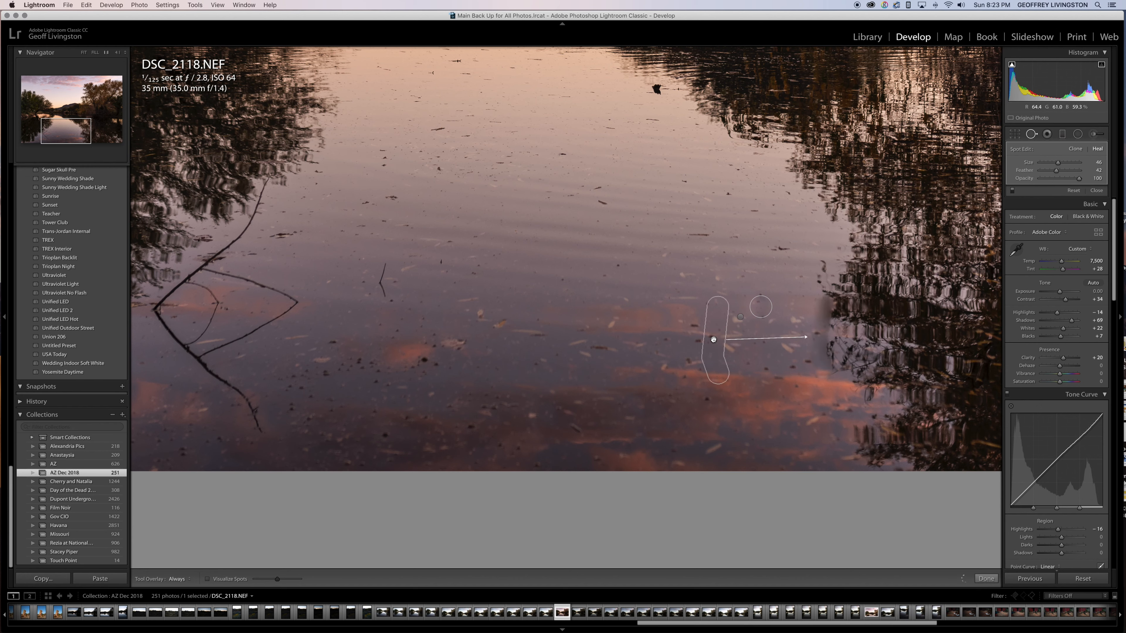
key(Delete)
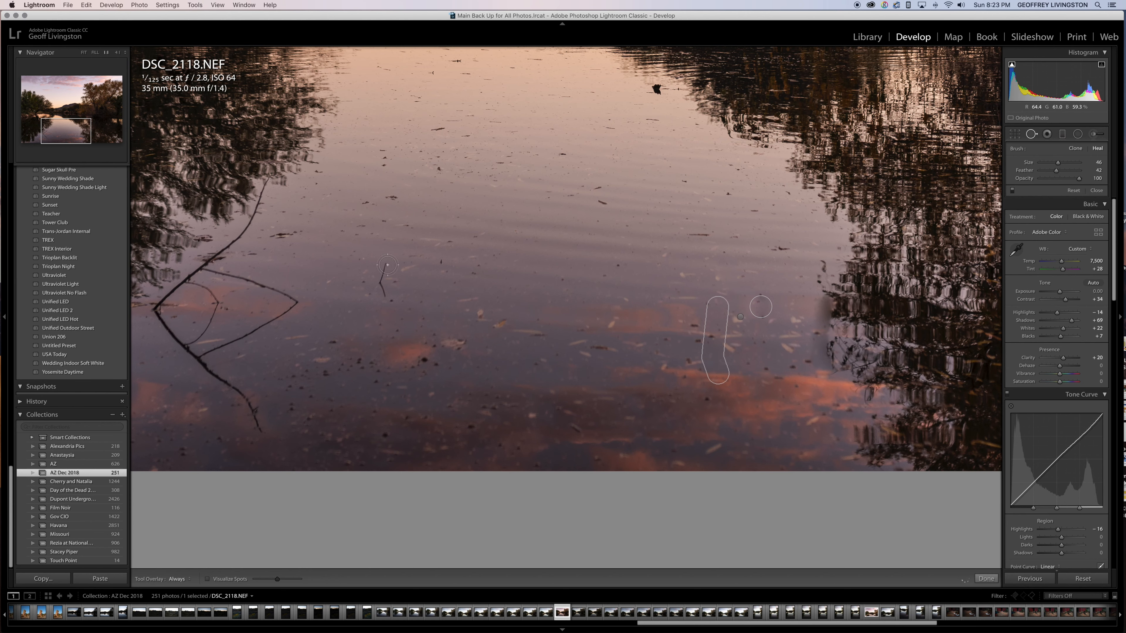
Heal the small twig in mid-water and the scattered debris specks around it, and close Spot Removal
drag(388, 265, 377, 312)
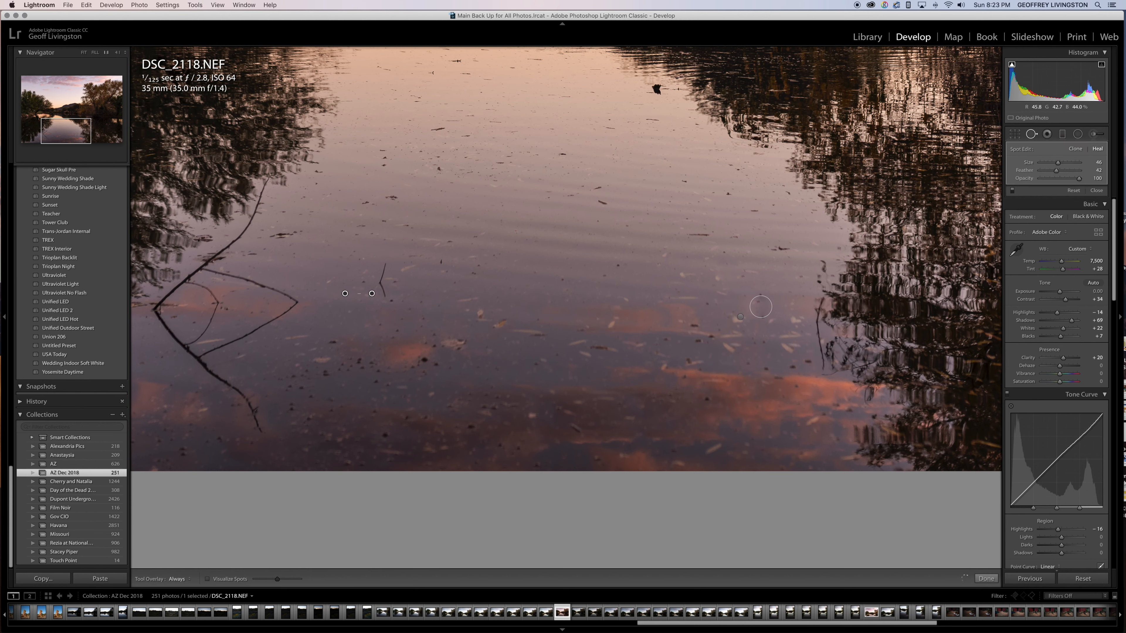
click(442, 262)
drag(275, 234, 295, 233)
drag(604, 202, 603, 201)
click(703, 235)
click(84, 52)
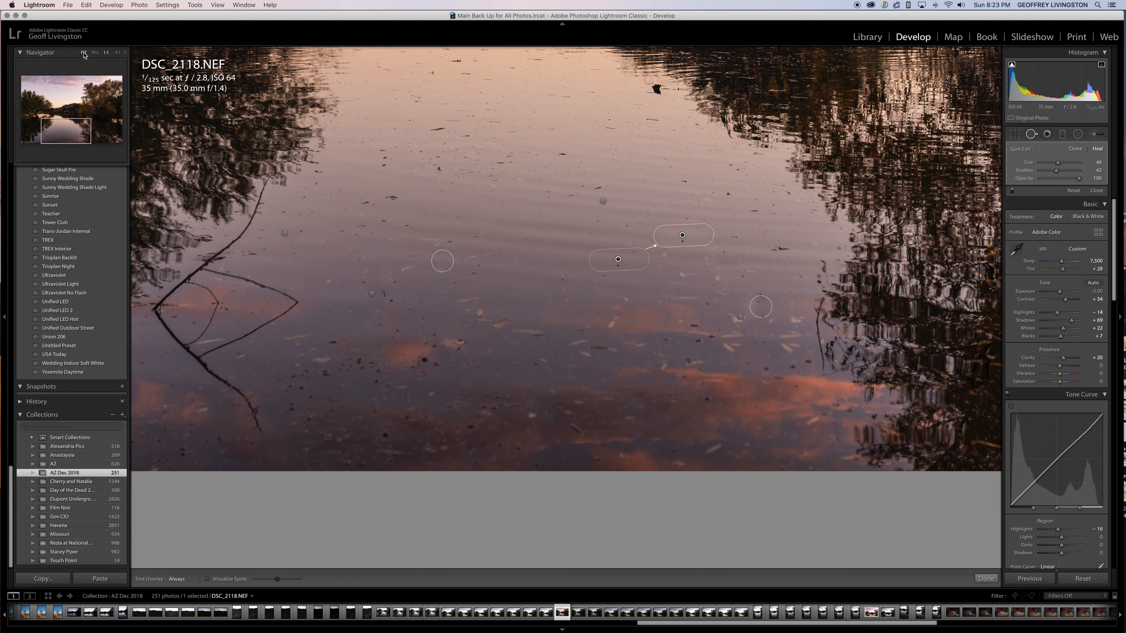
key(q)
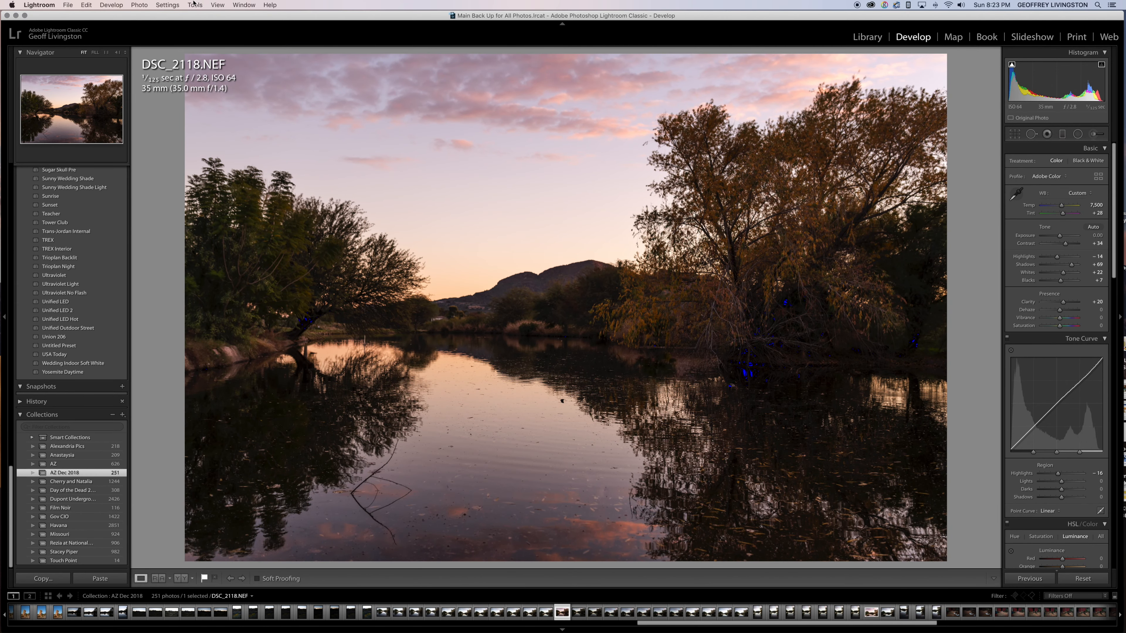
Heal the dark floating object and remaining specks in the middle of the lake, and check the cleaned photo at full view
click(552, 412)
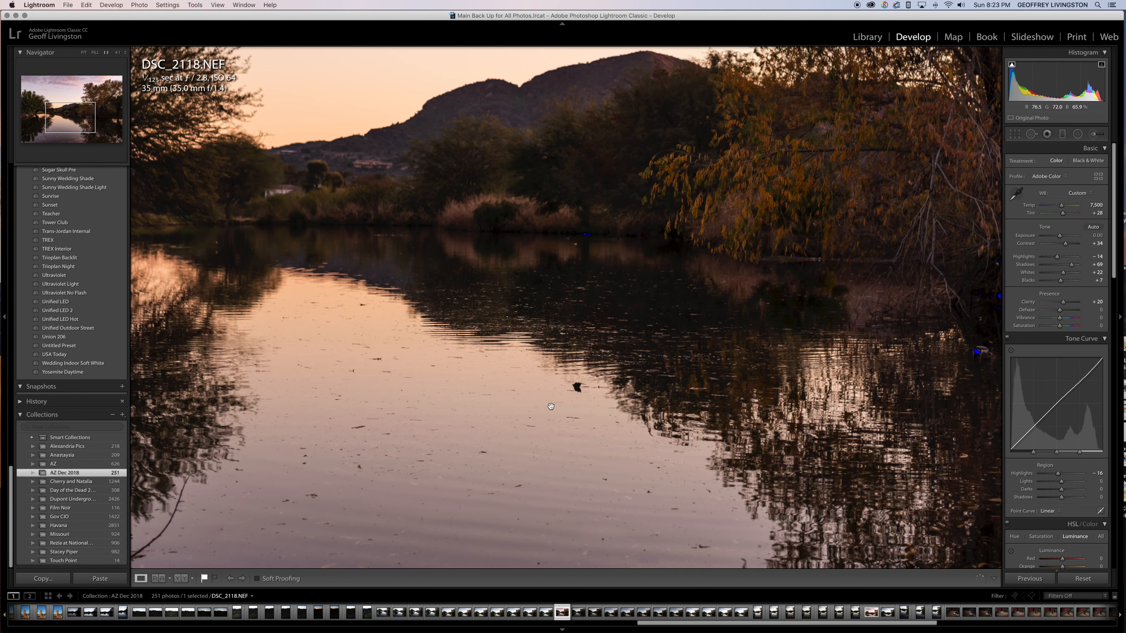
key(q)
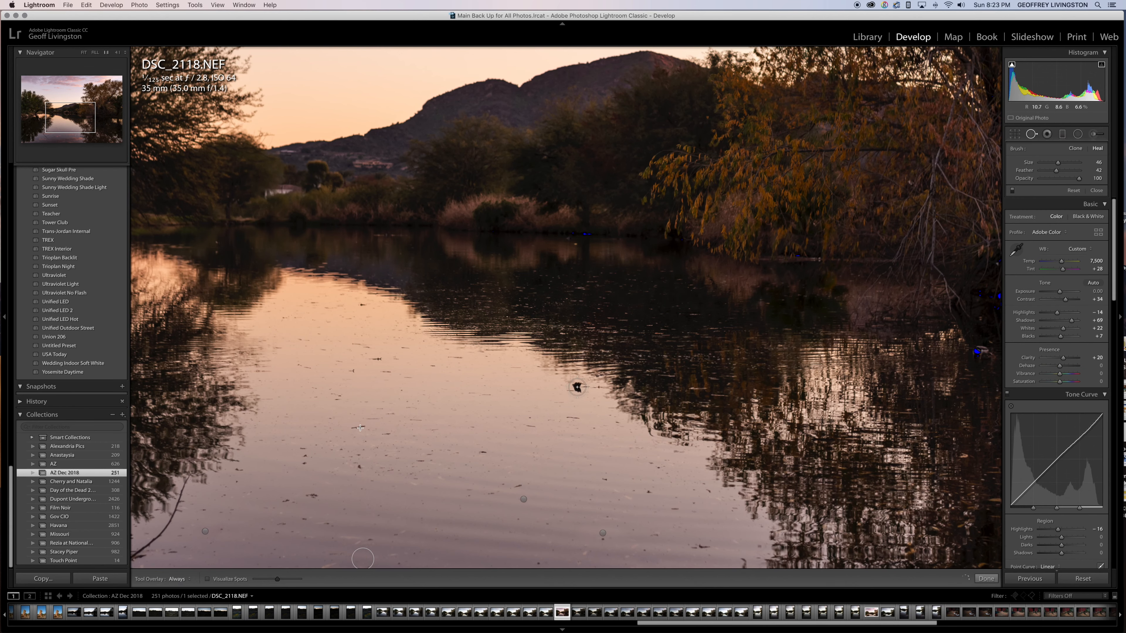
click(577, 387)
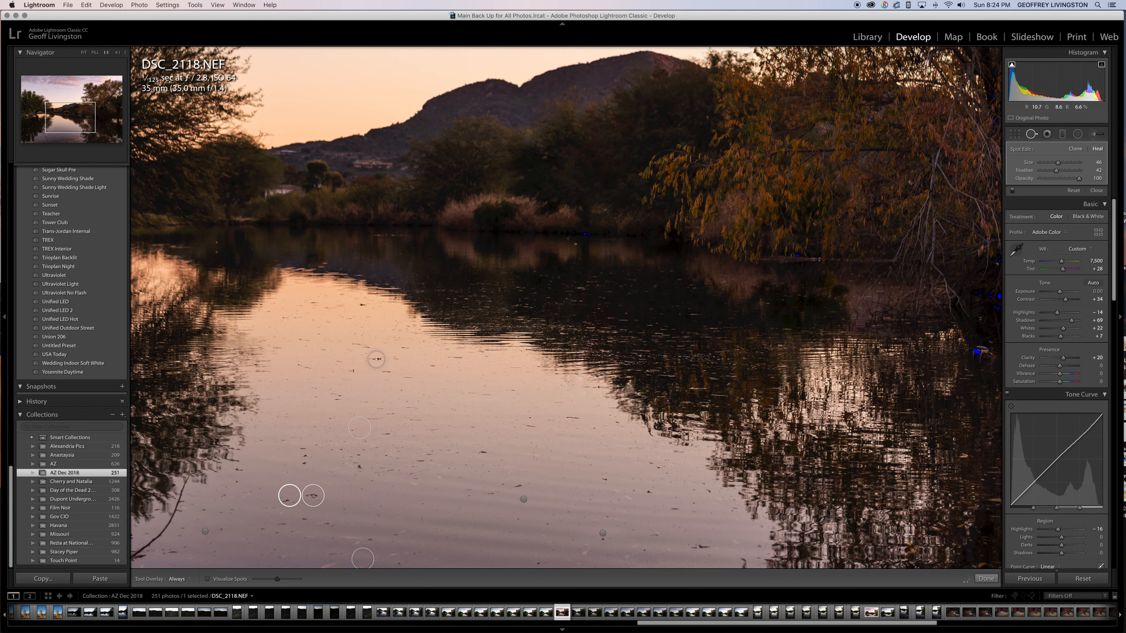
click(54, 133)
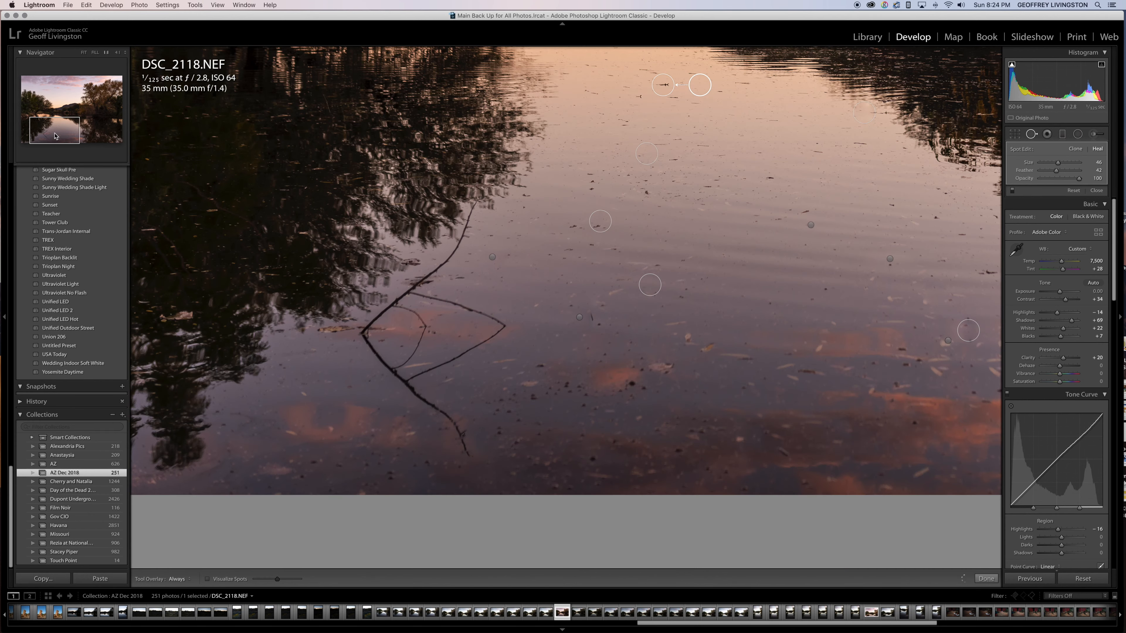
drag(56, 135, 63, 103)
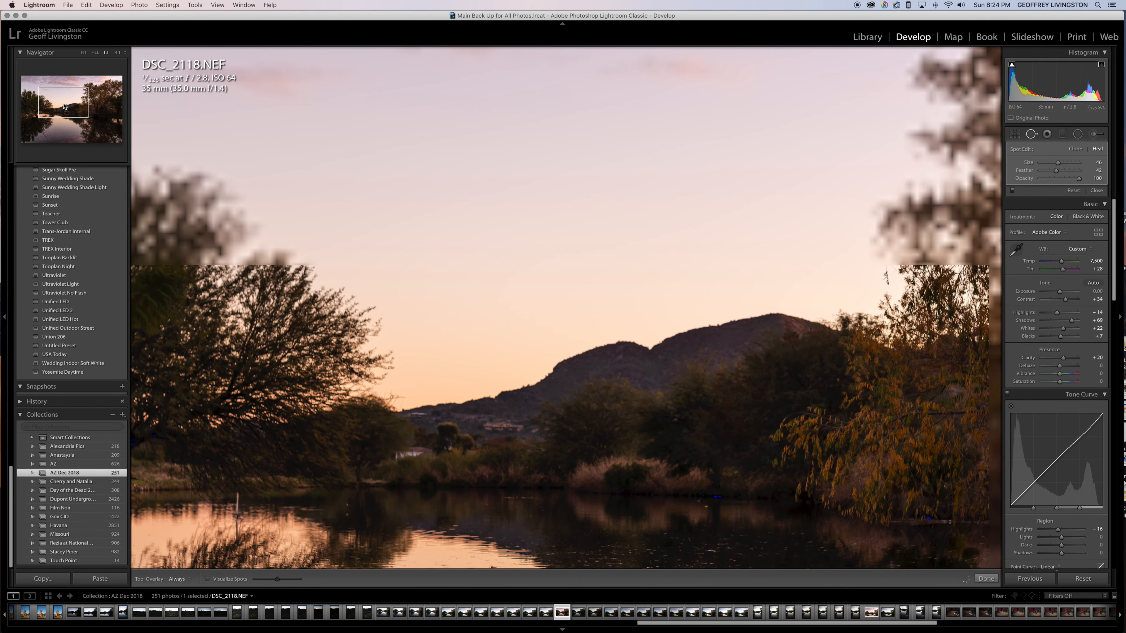
click(83, 53)
key(Escape)
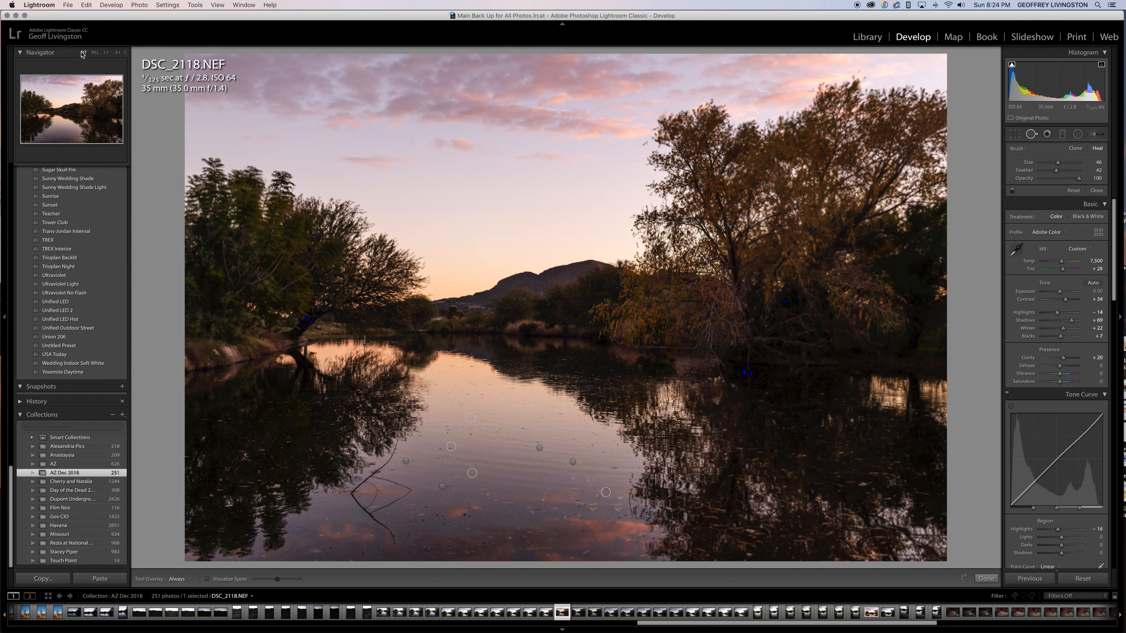
key(q)
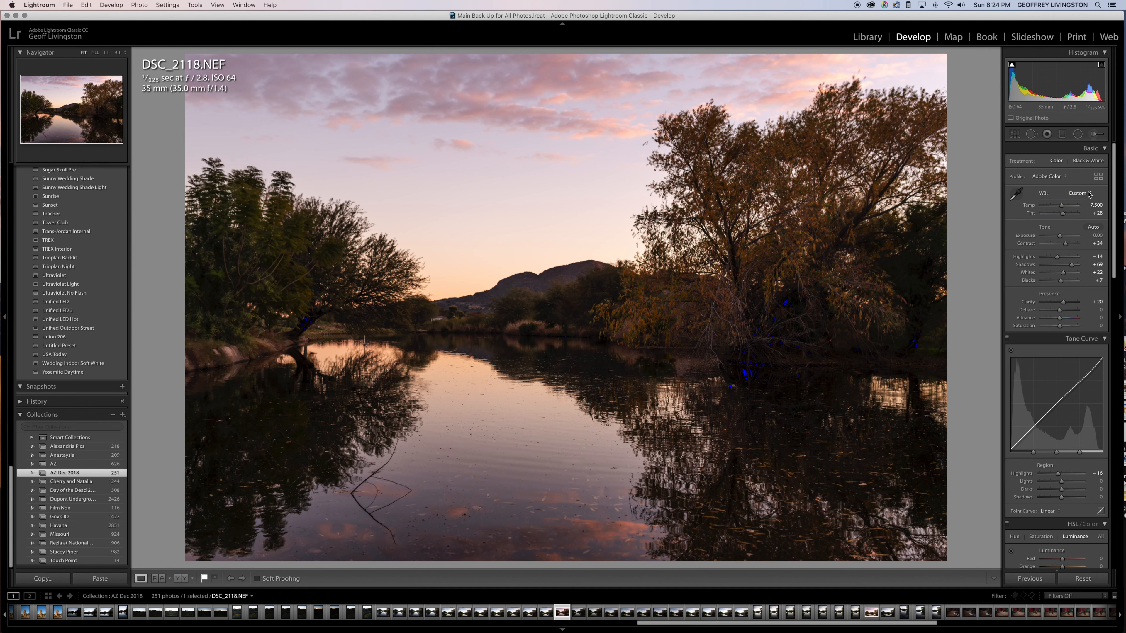
Add a light pink tint to the highlights with Split Toning by adjusting their hue and saturation
scroll(1082, 222, down, 10)
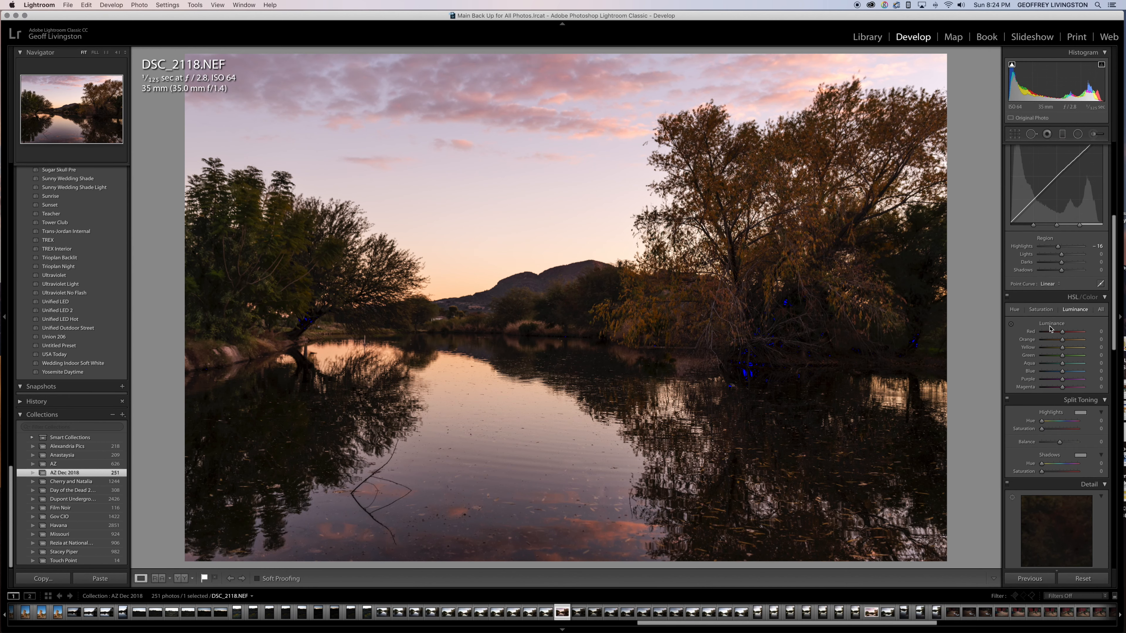
scroll(1050, 328, down, 5)
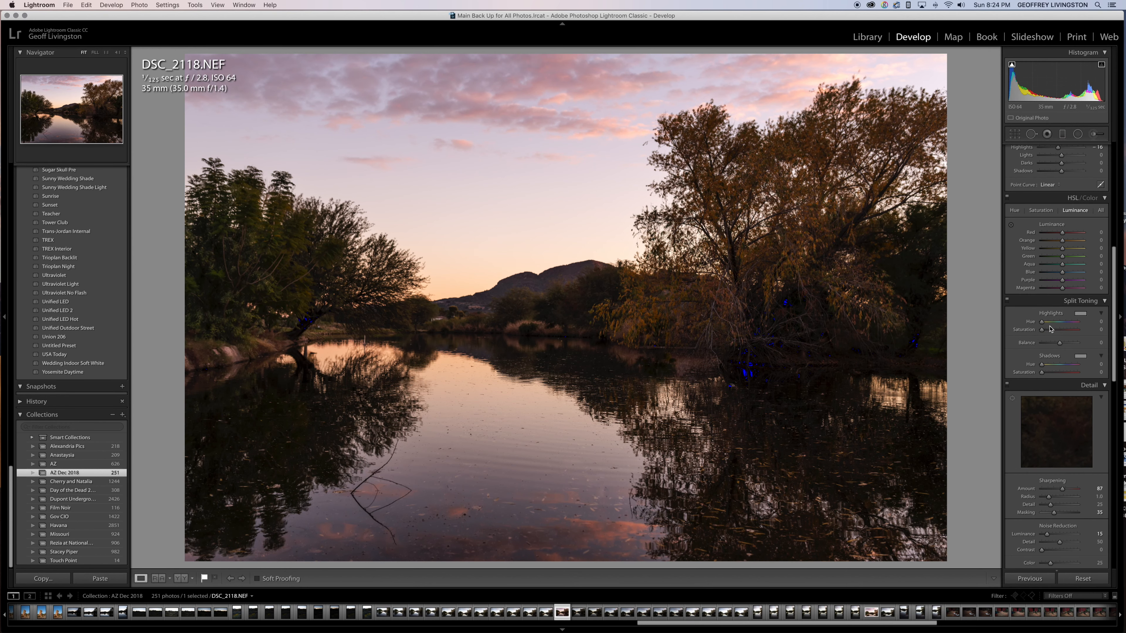
scroll(1053, 333, down, 1)
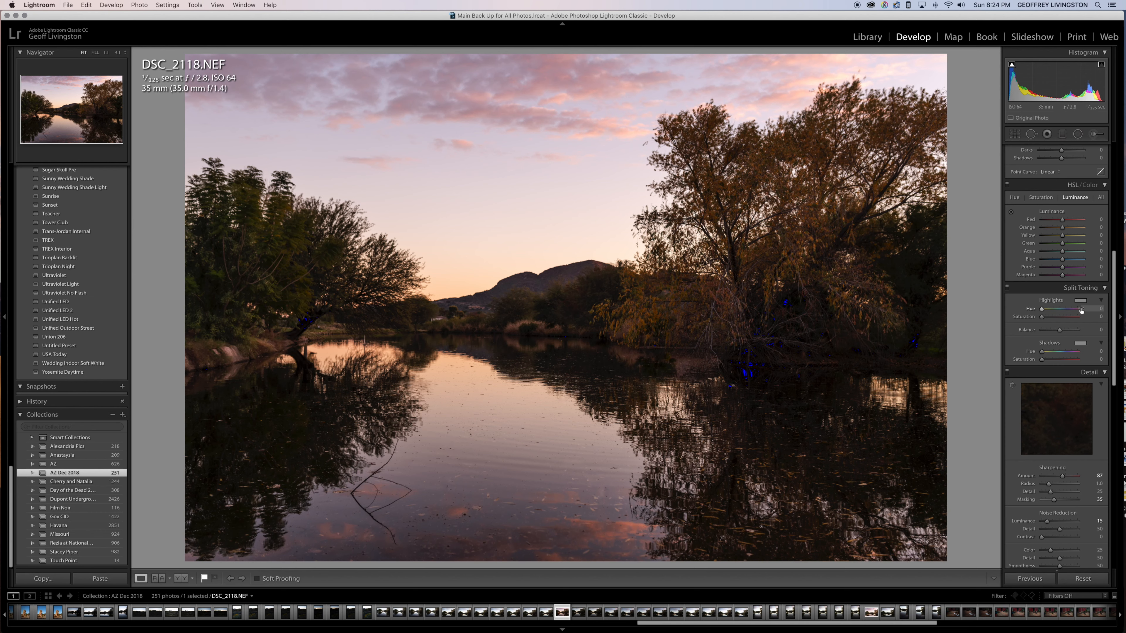
click(1048, 310)
mouse_move(1043, 317)
mouse_down()
mouse_move(1100, 319)
mouse_move(1049, 323)
mouse_up()
drag(1047, 311, 1078, 312)
drag(1047, 319, 1046, 320)
Adjust the Split Toning hue and saturation for the photo's shadows
mouse_move(1042, 352)
mouse_down()
mouse_move(1116, 360)
mouse_move(1048, 363)
mouse_up()
drag(1066, 351, 1052, 352)
mouse_move(1052, 356)
mouse_down()
mouse_move(1067, 355)
mouse_move(1056, 356)
mouse_up()
Browse the Adobe Raw, Camera Matching, Artistic, B&W and Modern profiles, and apply the Vintage 02 profile to the photo
scroll(1062, 248, up, 5)
scroll(1061, 247, up, 3)
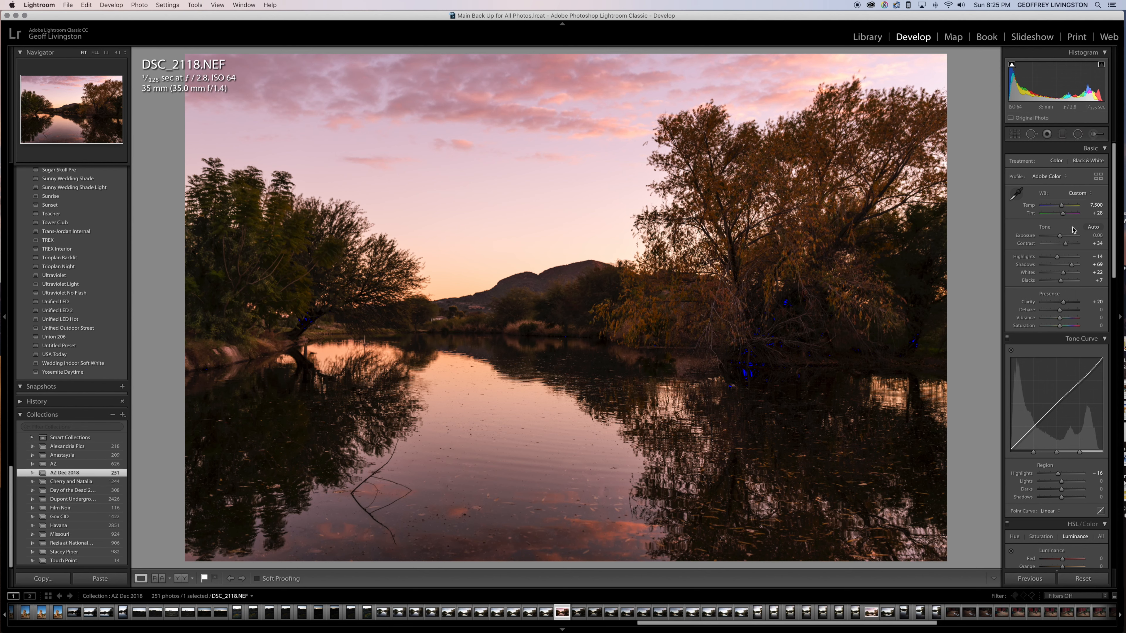
click(1049, 178)
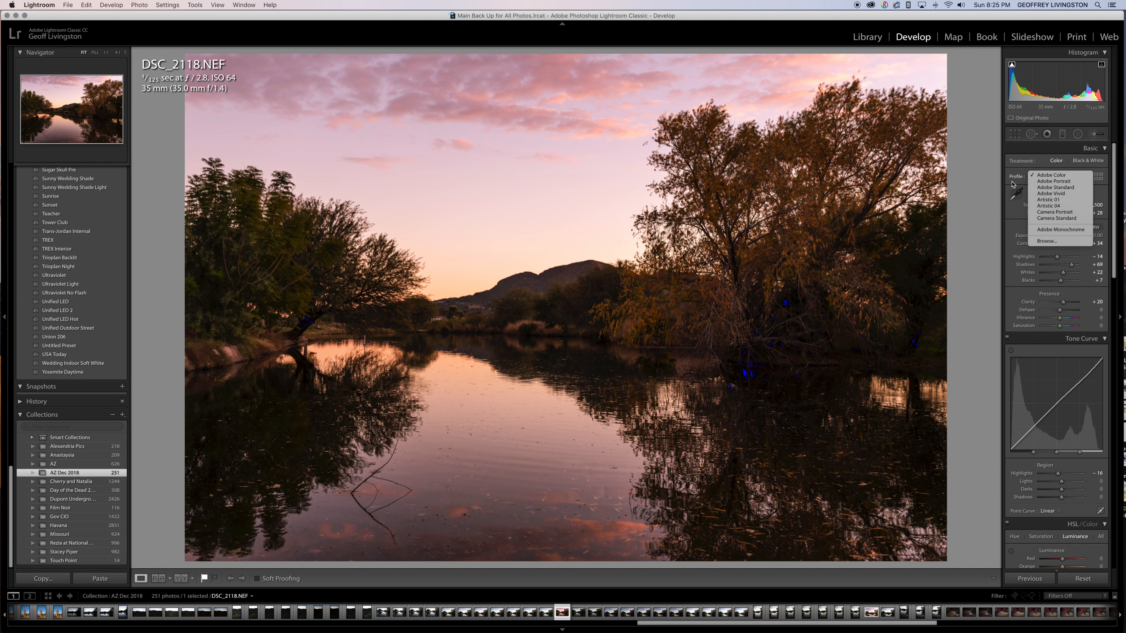
click(1043, 241)
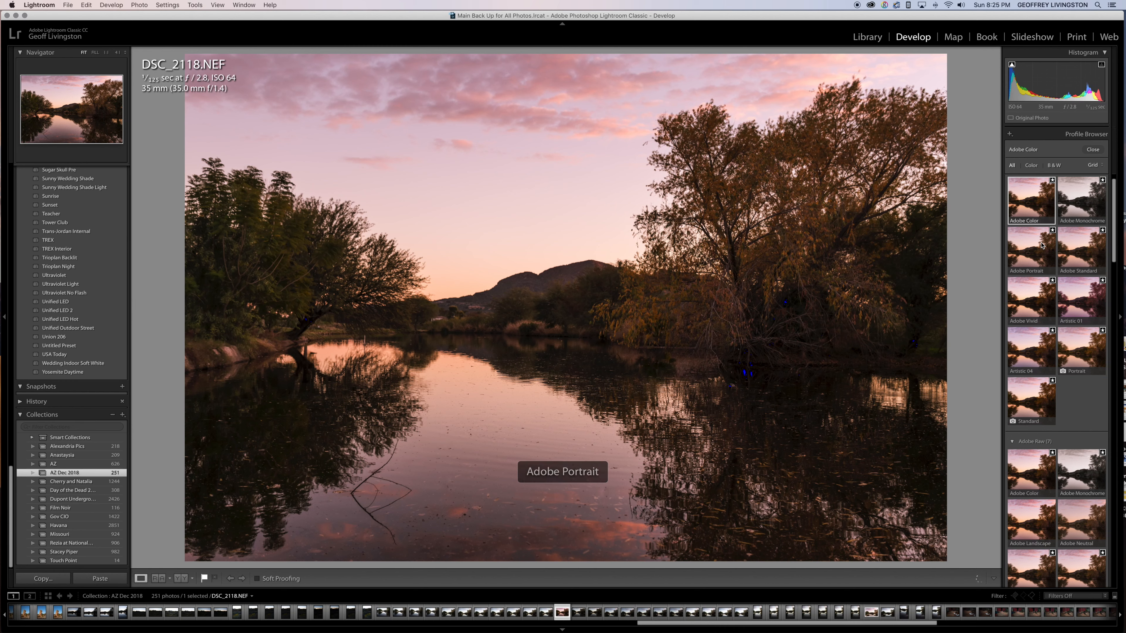
scroll(1063, 278, down, 5)
scroll(1063, 277, down, 3)
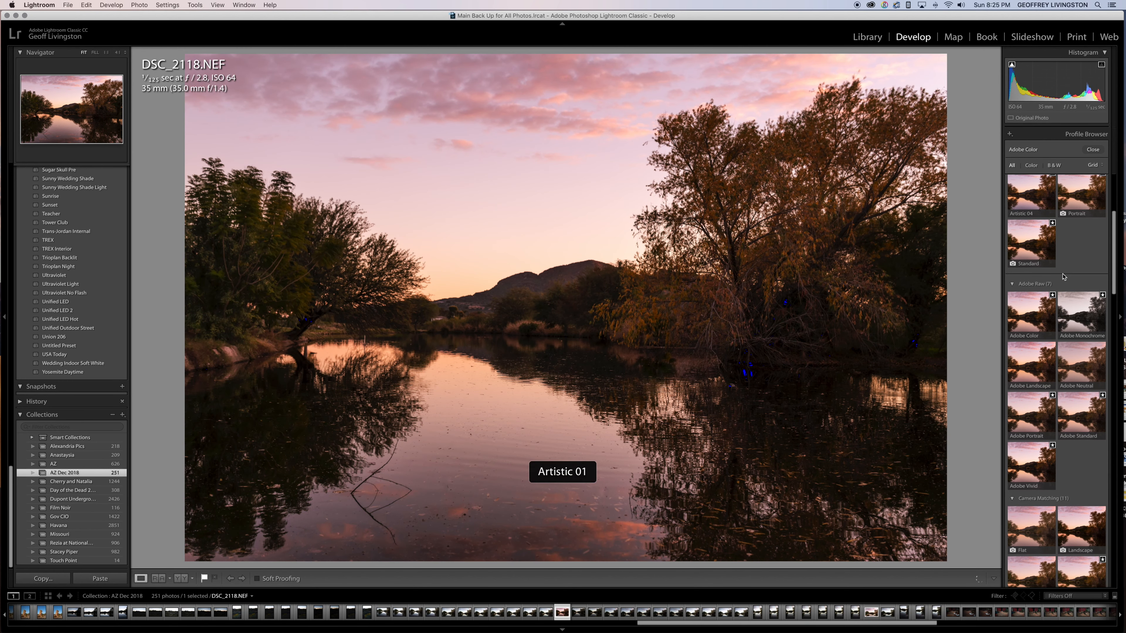
scroll(1063, 278, down, 6)
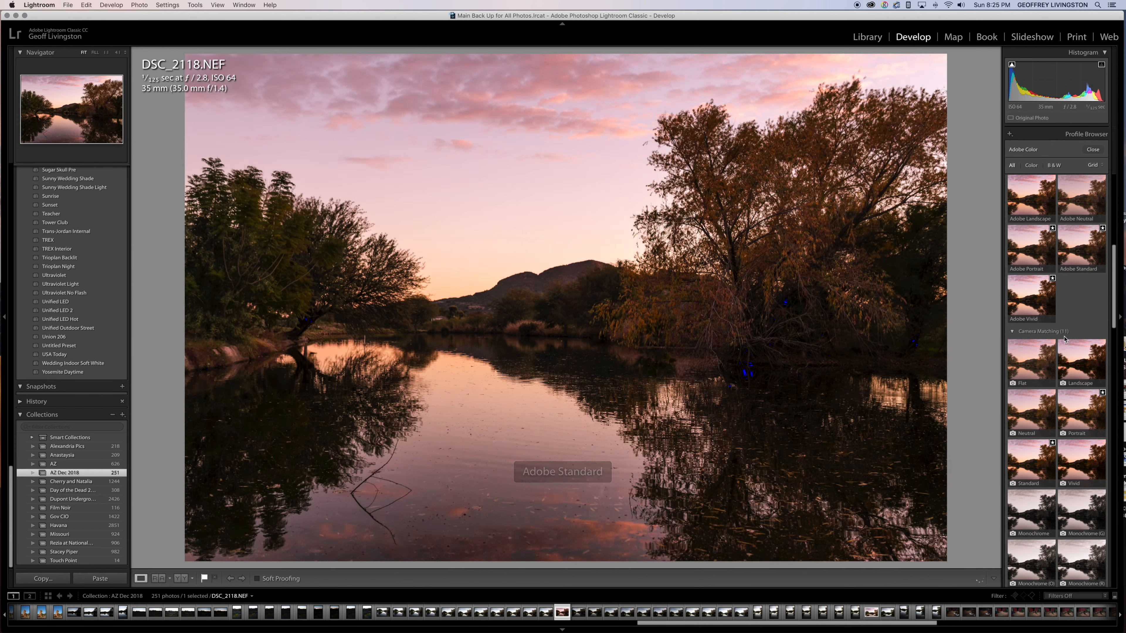
scroll(1064, 339, down, 12)
scroll(1065, 339, down, 1)
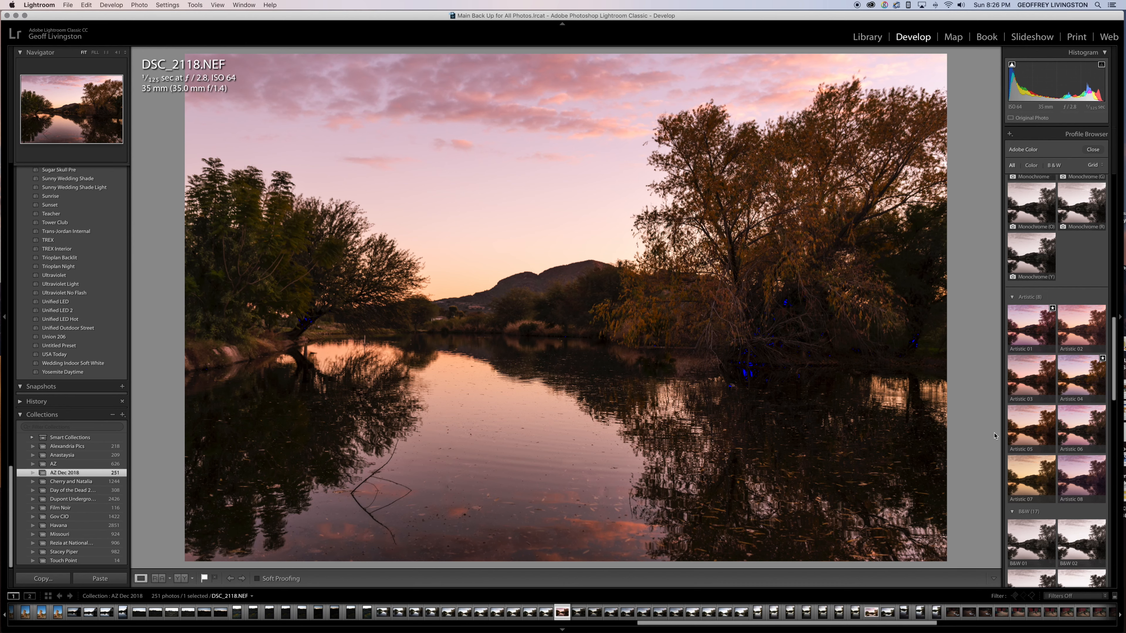
scroll(1055, 437, down, 5)
scroll(1054, 437, down, 12)
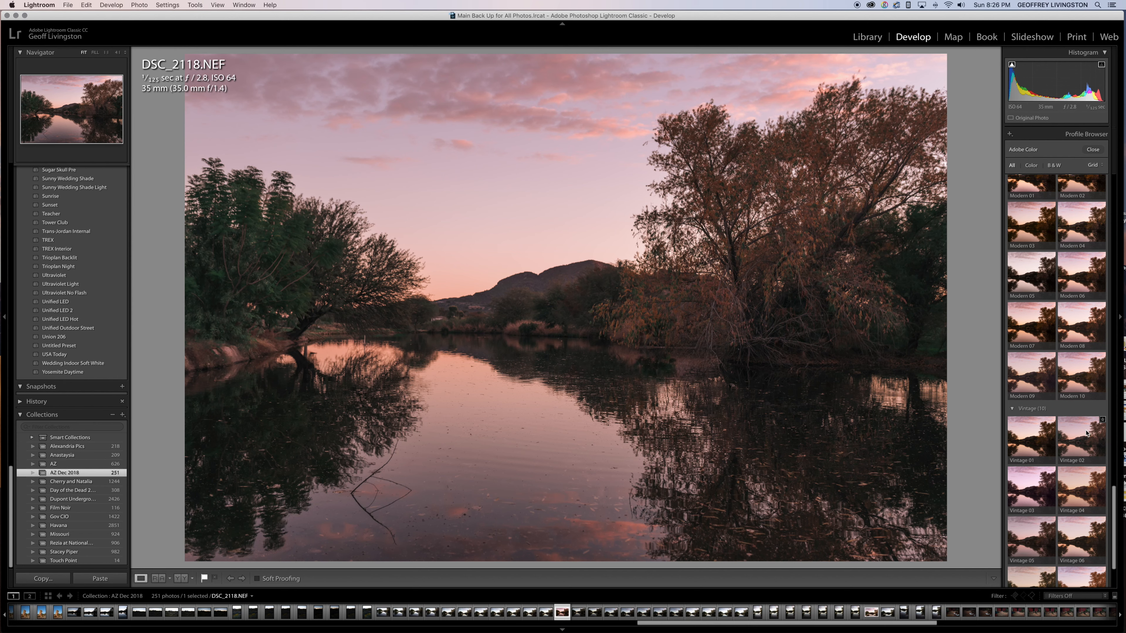
click(1086, 434)
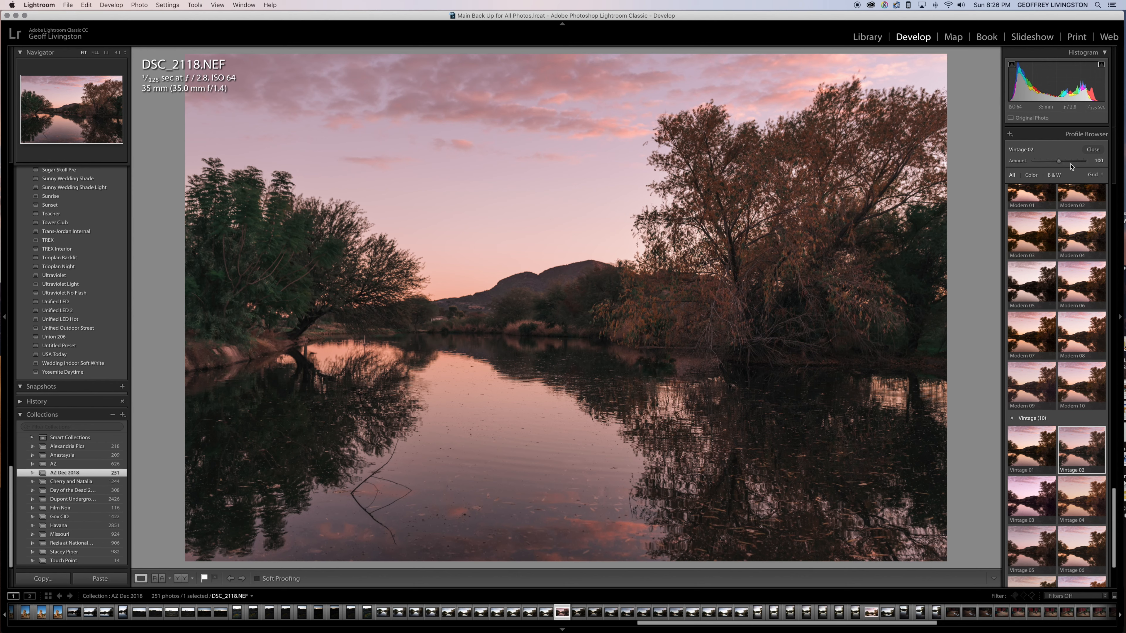
Try the Vintage 02 profile at Amount 200 and at low strengths, and set its Amount to 0
drag(1060, 160, 1123, 163)
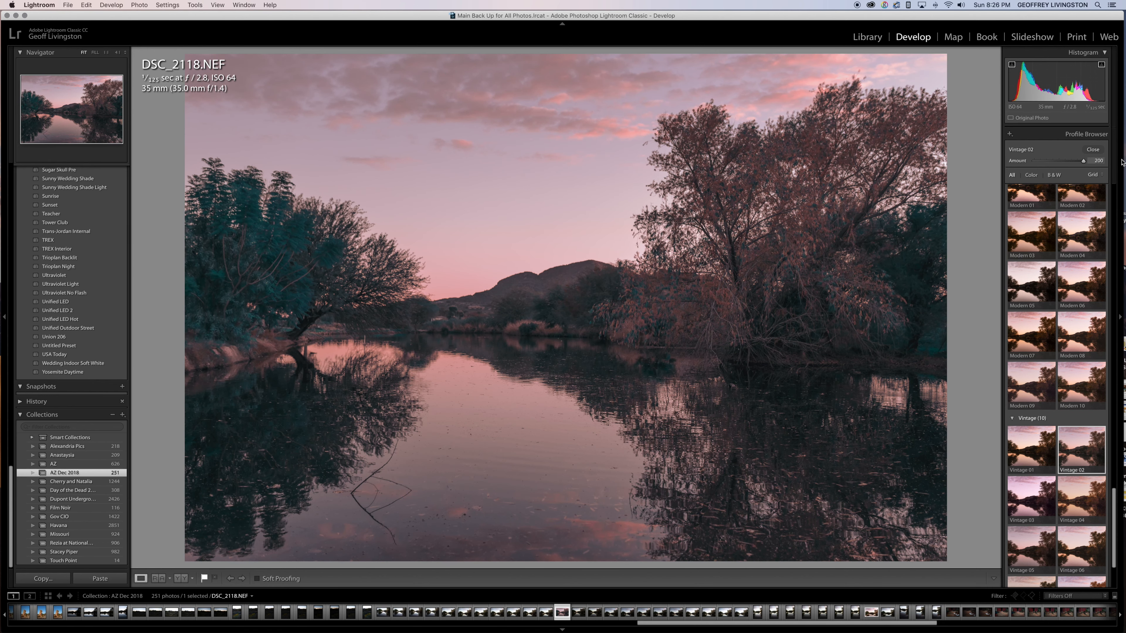
drag(1122, 162, 1020, 164)
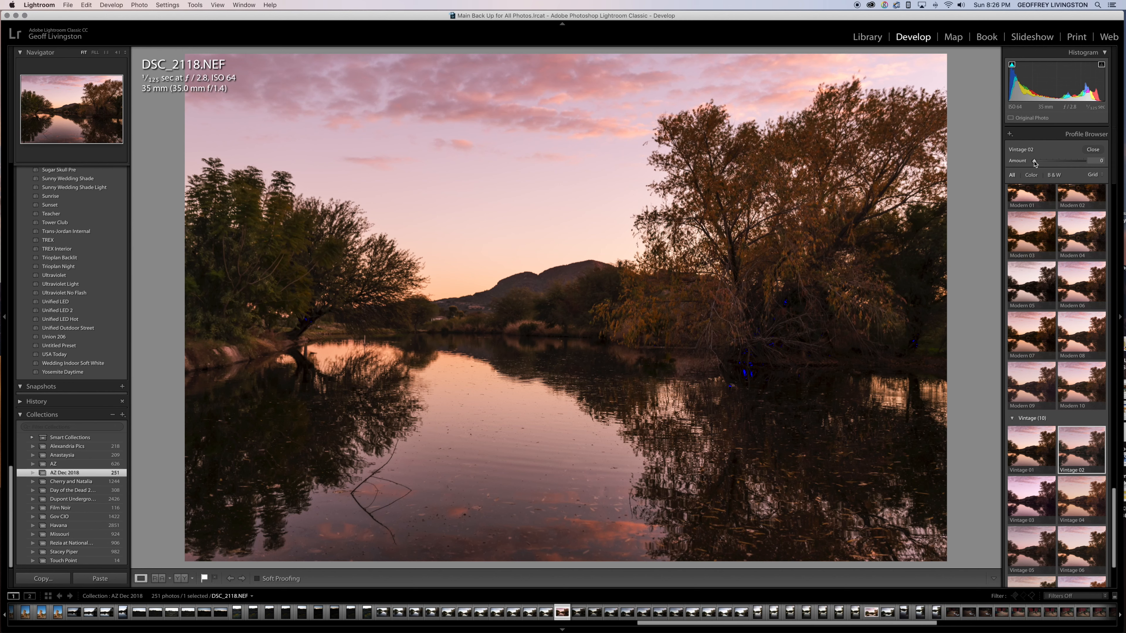
drag(1037, 162, 1038, 163)
mouse_move(1037, 163)
mouse_down()
mouse_move(1026, 165)
mouse_move(1045, 165)
mouse_up()
drag(1045, 165, 1027, 171)
Browse the Vintage and Modern profiles, apply the Modern 08 profile at Amount 16, and close the Profile Browser
scroll(1103, 422, down, 5)
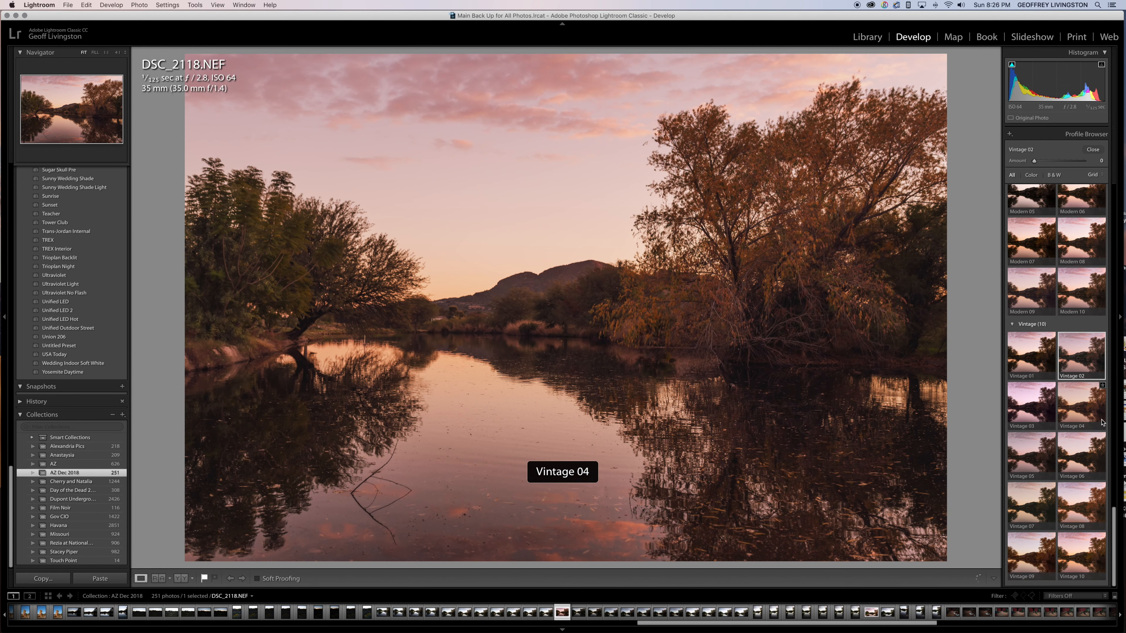
scroll(1103, 422, up, 12)
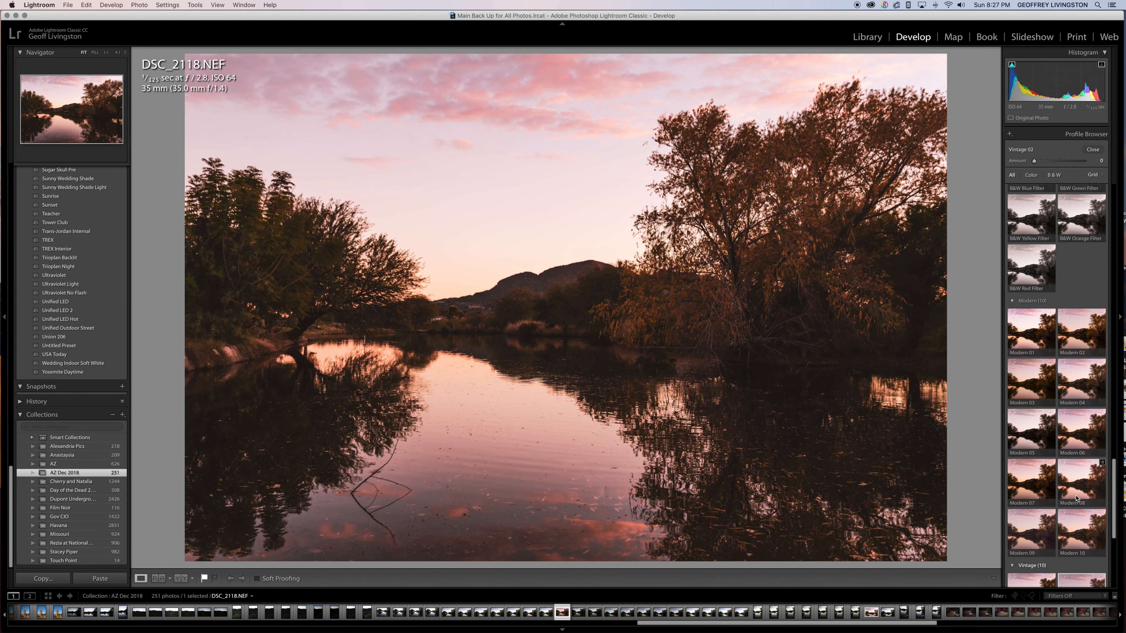
click(1078, 498)
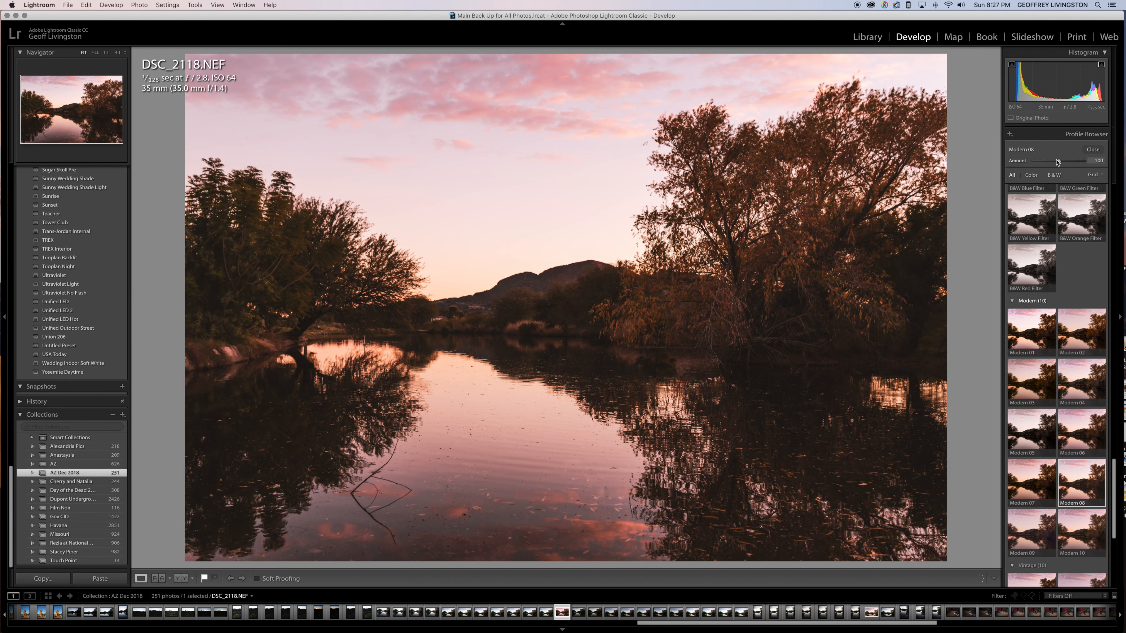
mouse_move(1045, 163)
mouse_down()
mouse_move(1019, 169)
mouse_move(1093, 166)
mouse_move(1039, 167)
mouse_up()
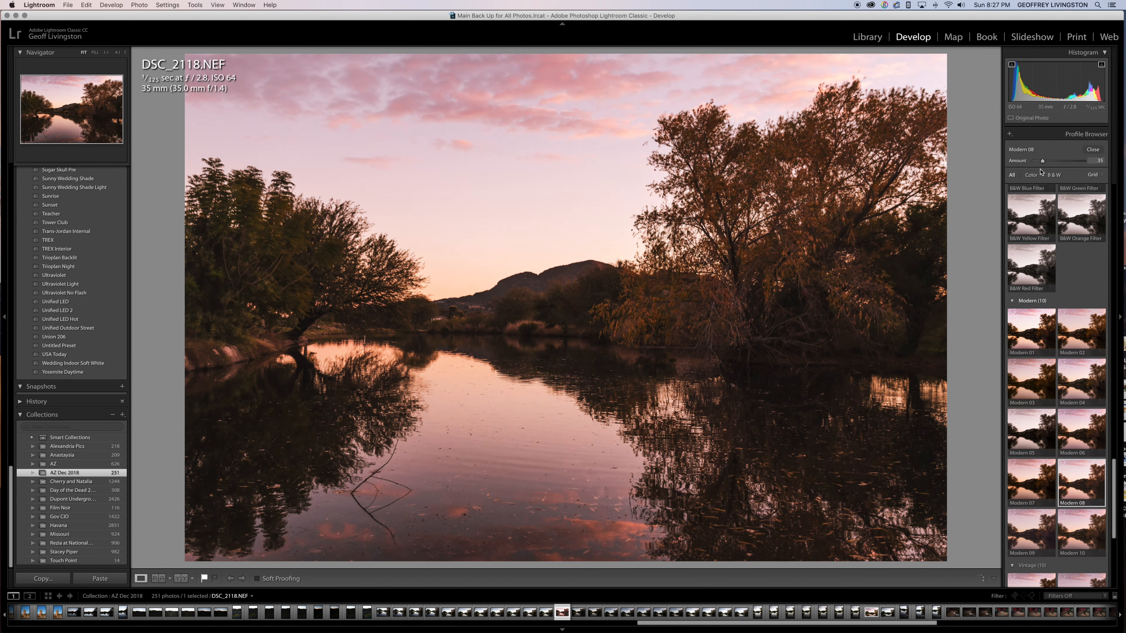
drag(1038, 161, 1041, 162)
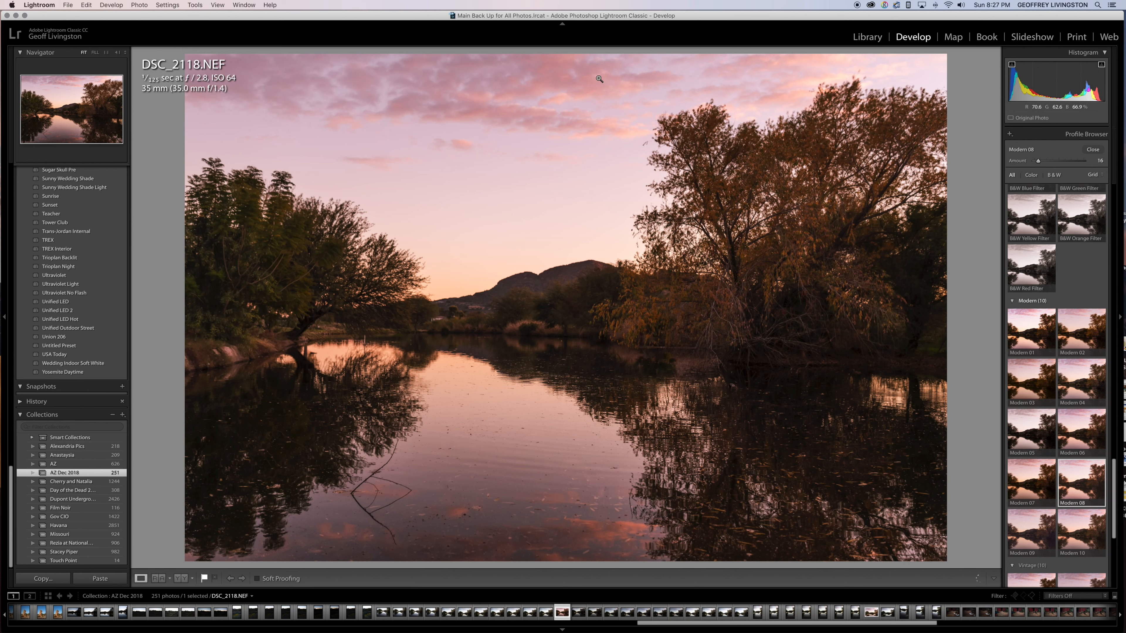
click(1094, 149)
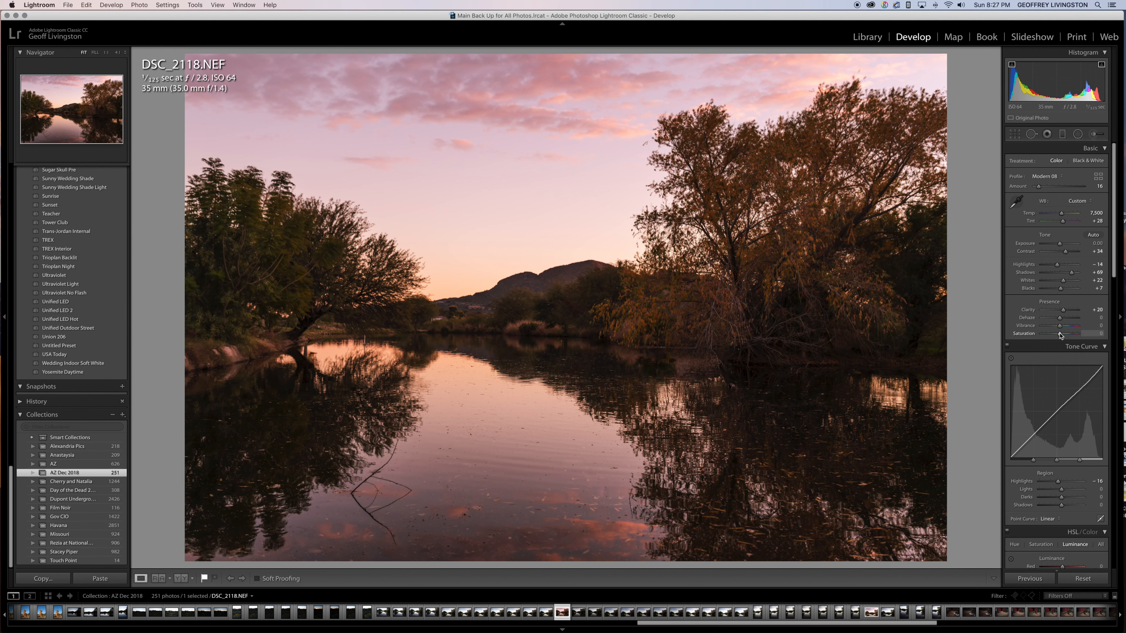
Try the photo's Saturation at +100, settle on +10, and lower the Basic Highlights to -25
drag(1061, 335, 1083, 335)
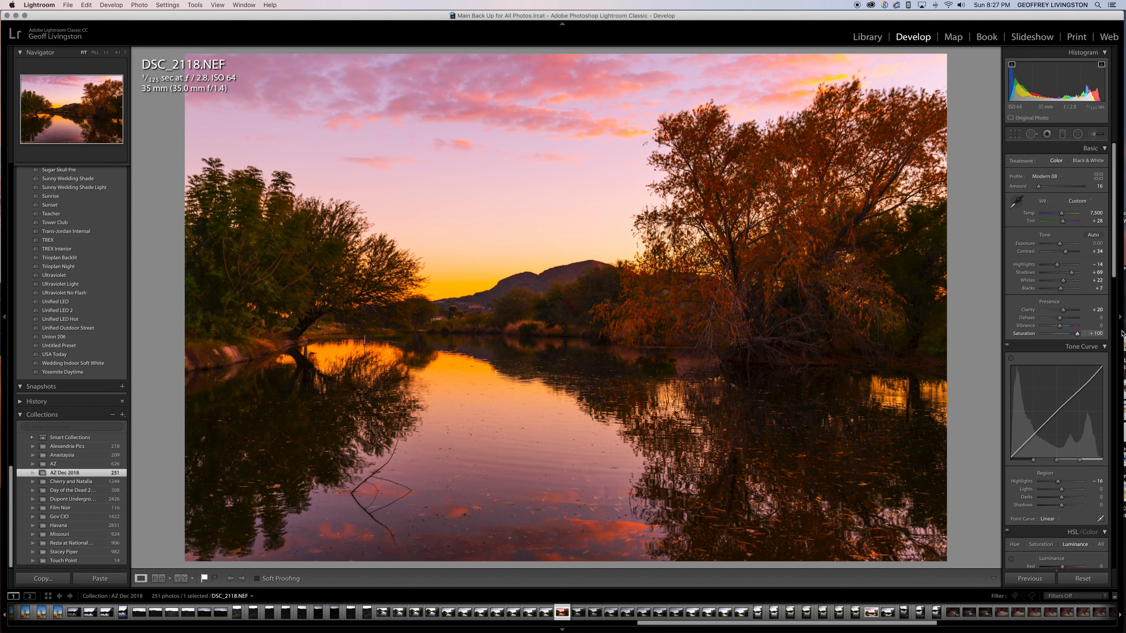
drag(1078, 335, 1062, 338)
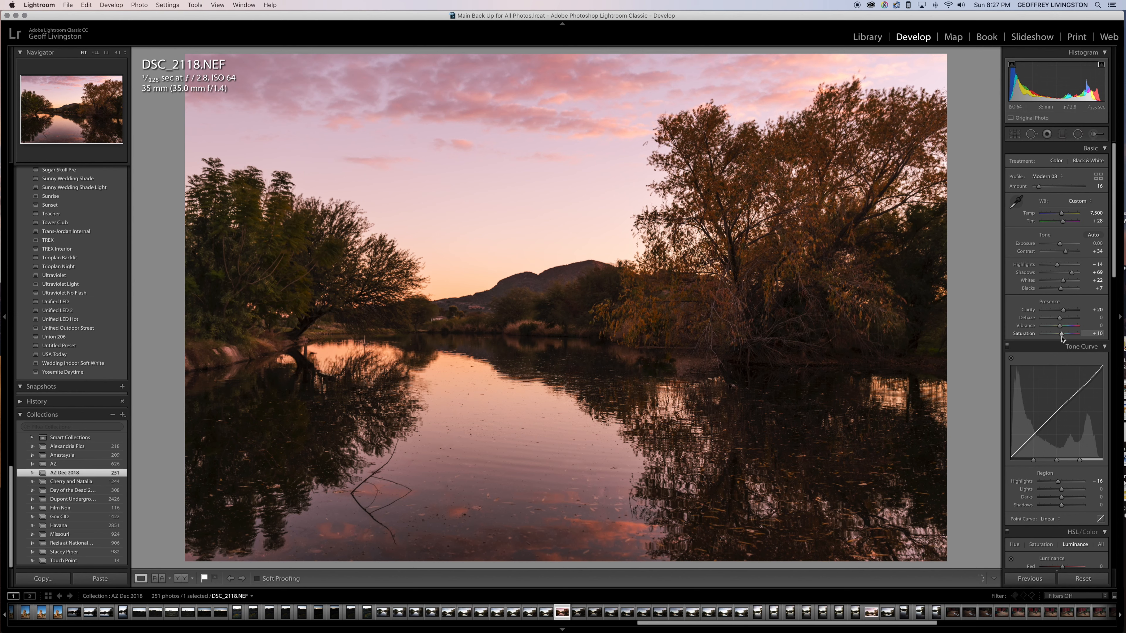
drag(1058, 265, 1056, 266)
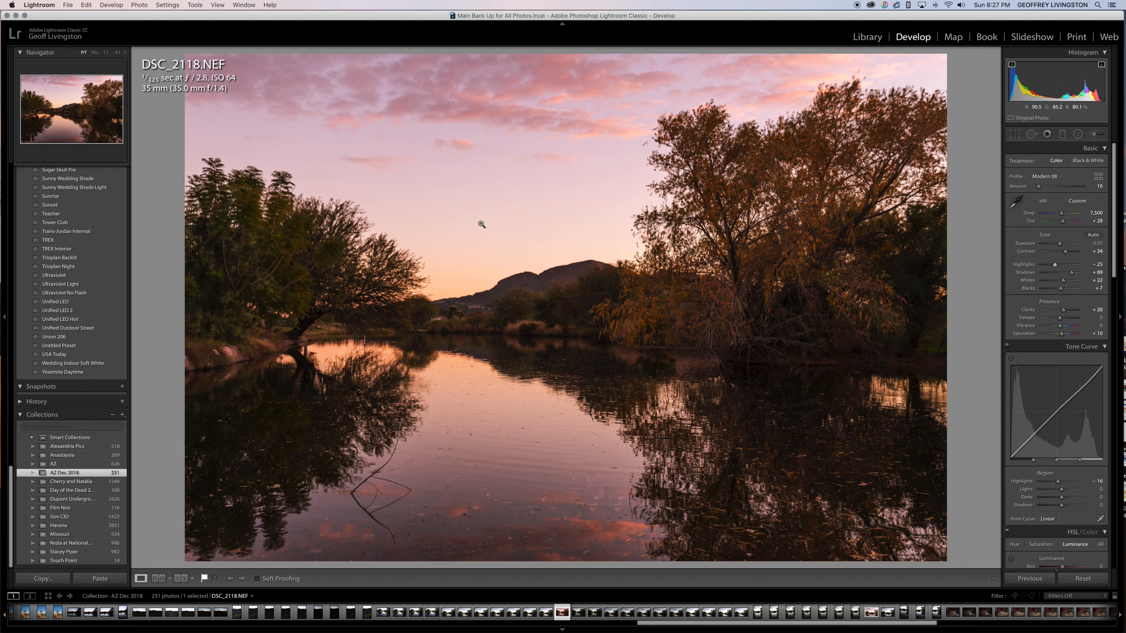
Check the sky and clouds up close, preview the sharpening mask, and set the sharpening Masking to 22
click(433, 222)
drag(433, 221, 439, 252)
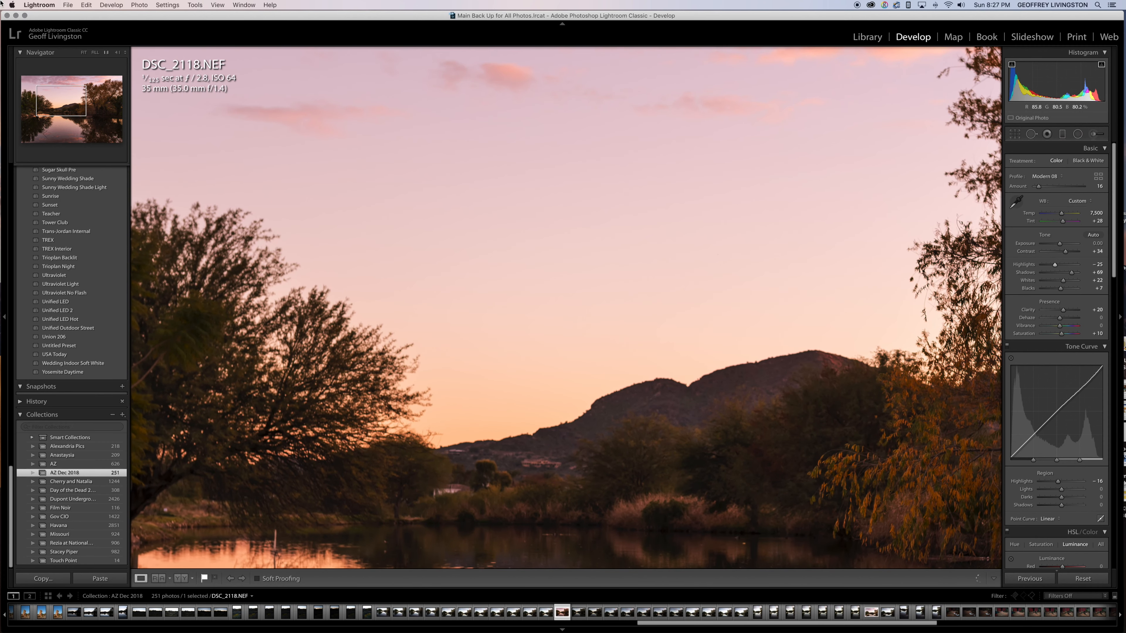
click(118, 53)
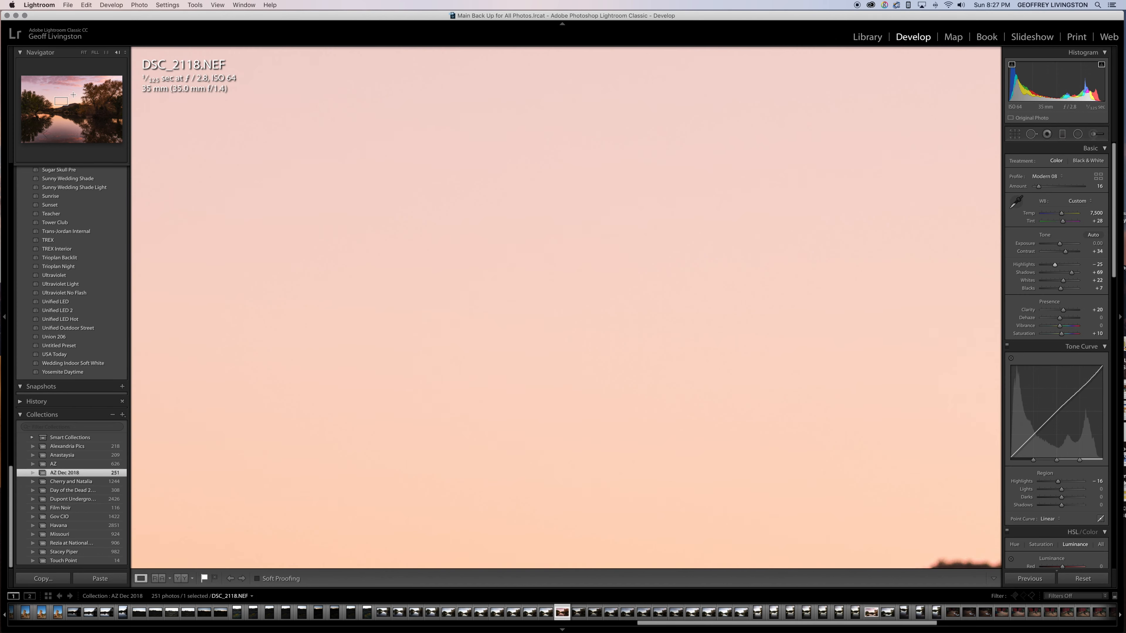
drag(59, 103, 37, 79)
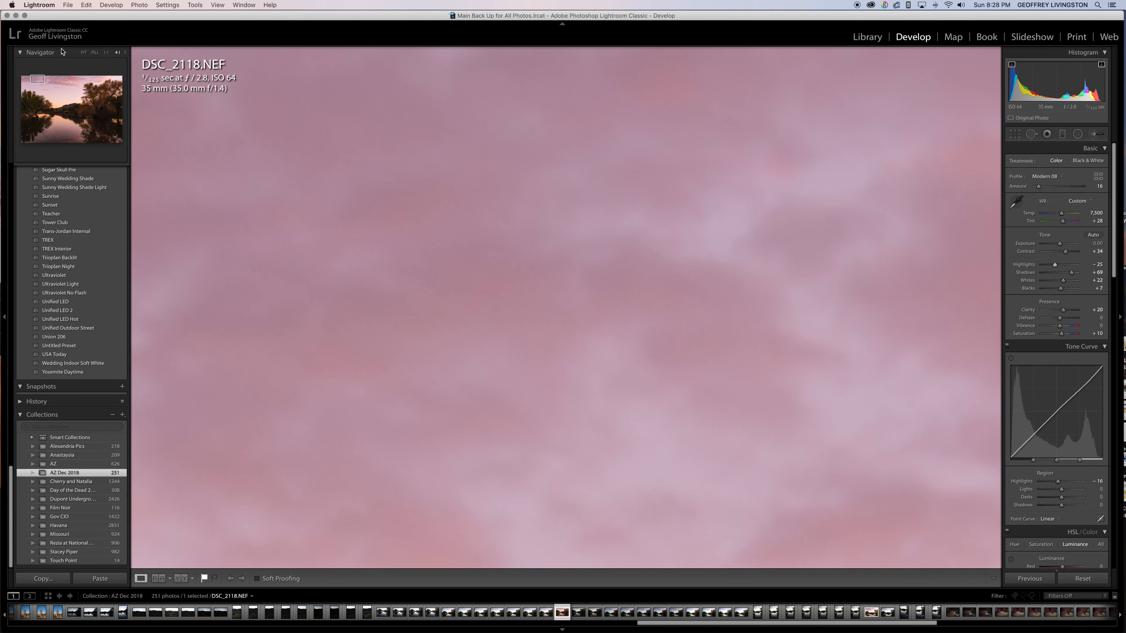
click(83, 52)
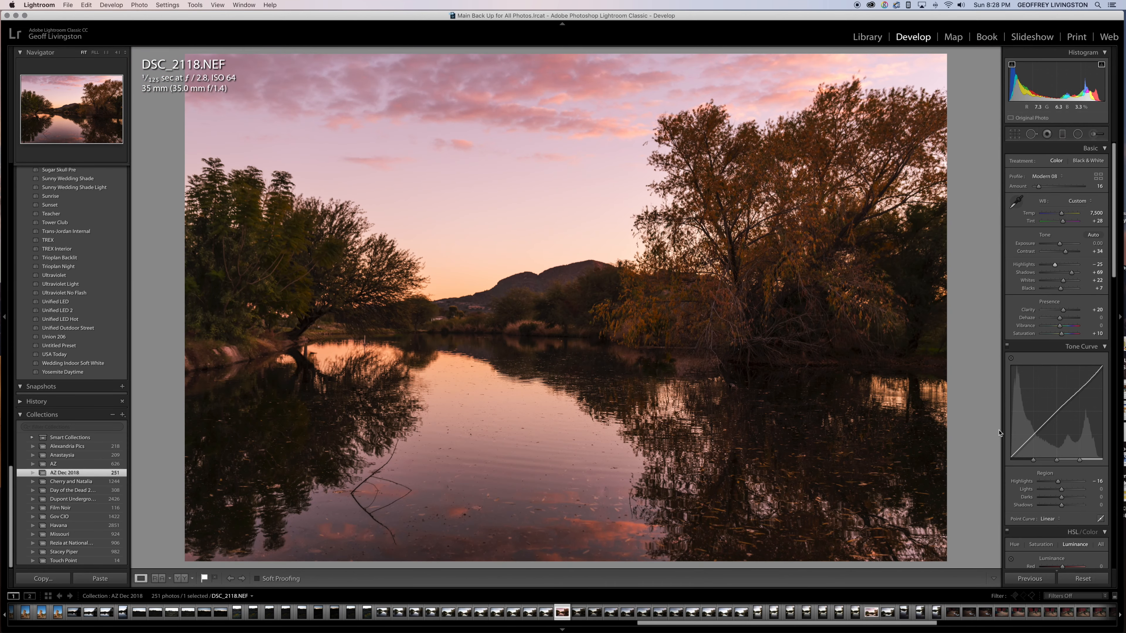
scroll(1059, 426, down, 15)
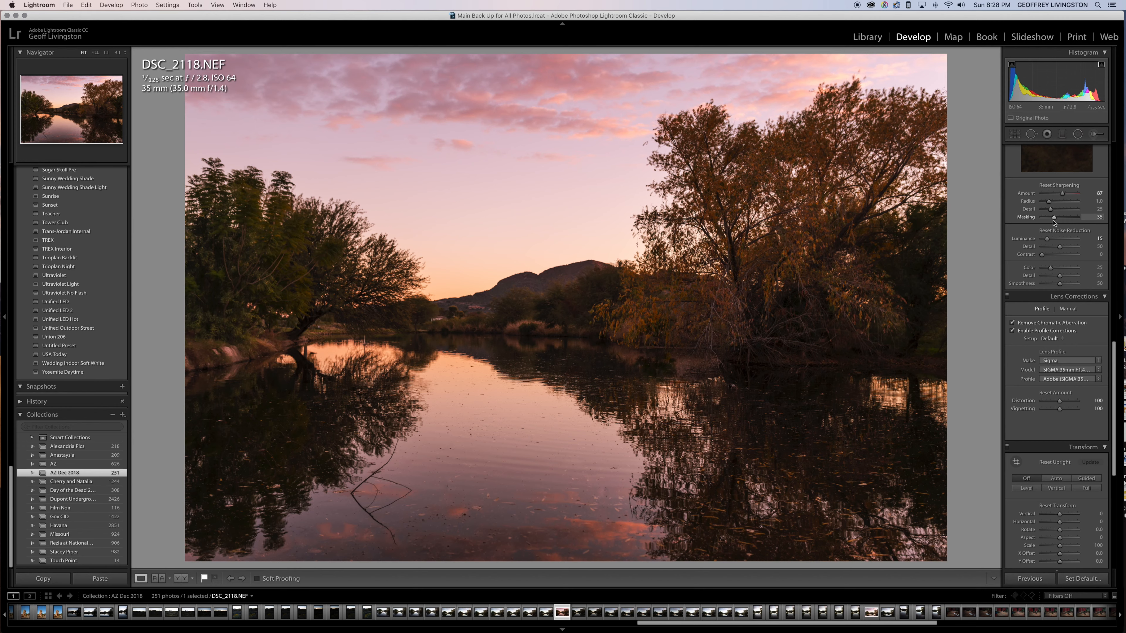
alt+click(1054, 217)
drag(1054, 218, 1059, 218)
alt+click(1059, 219)
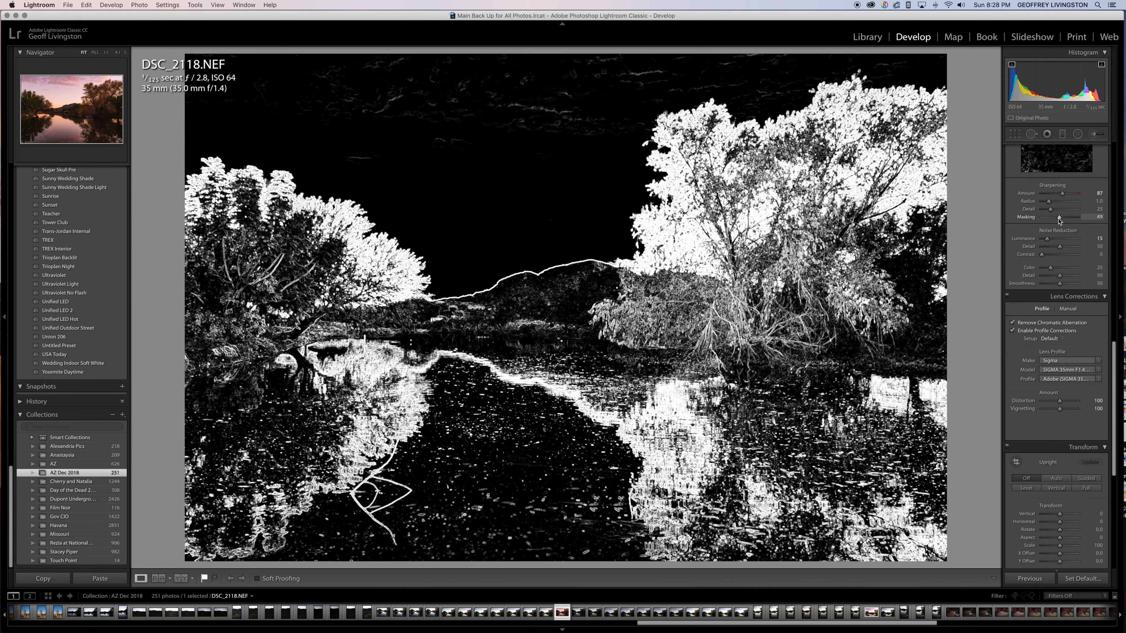
drag(1060, 219, 1050, 223)
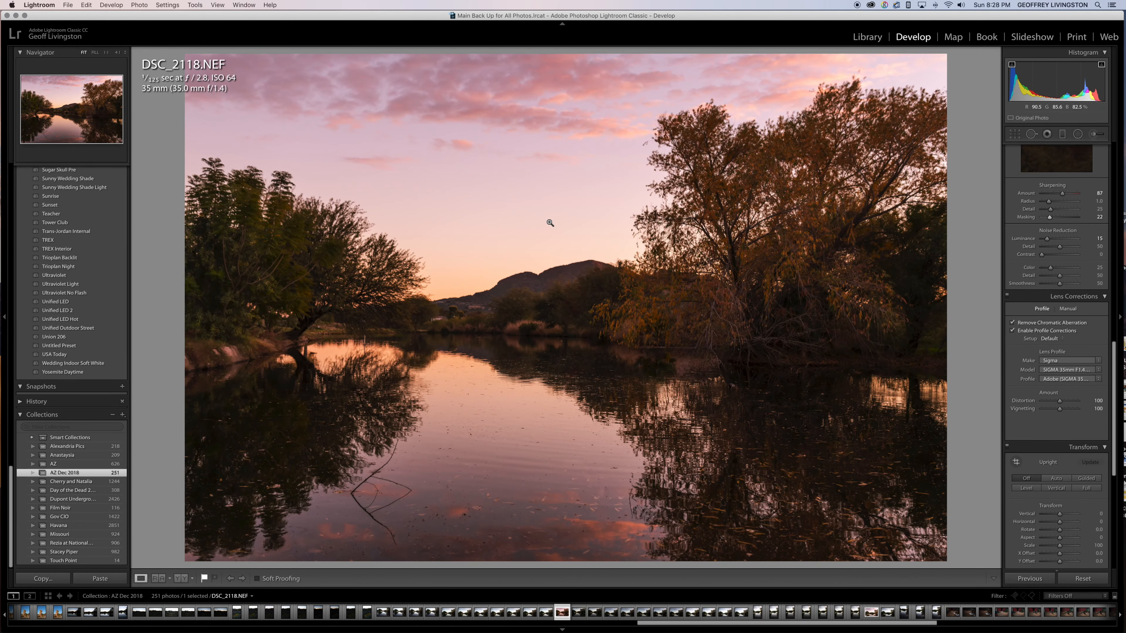
Heal the small dust spot in the pink sky above the mountain using a Spot Removal brush of size 14
click(550, 222)
click(550, 222)
click(550, 223)
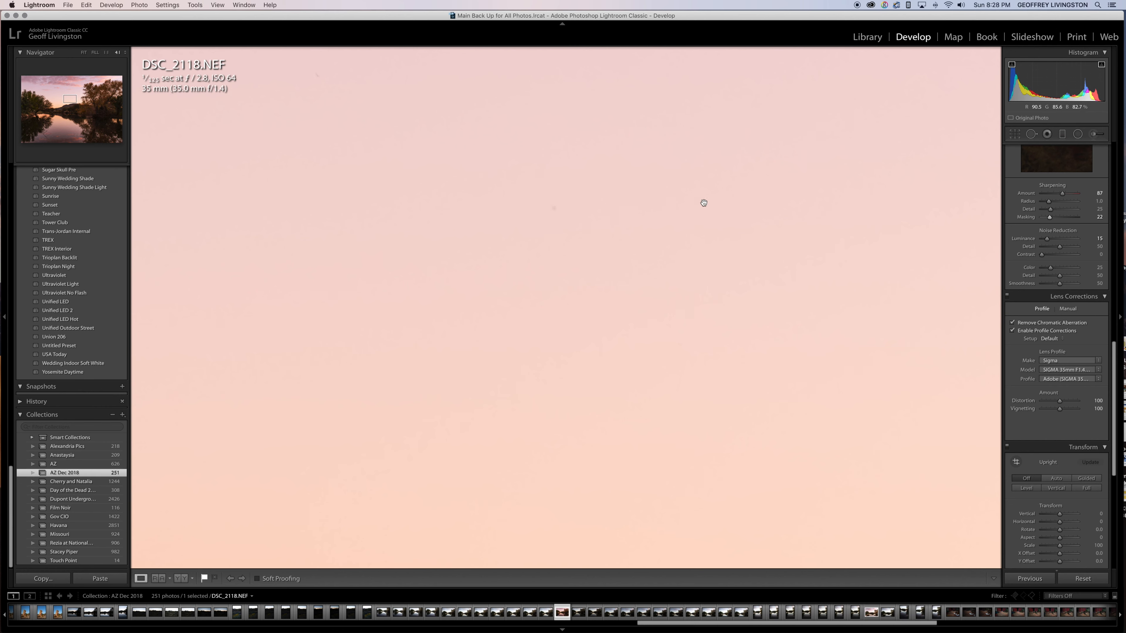
drag(653, 194, 649, 229)
click(1031, 134)
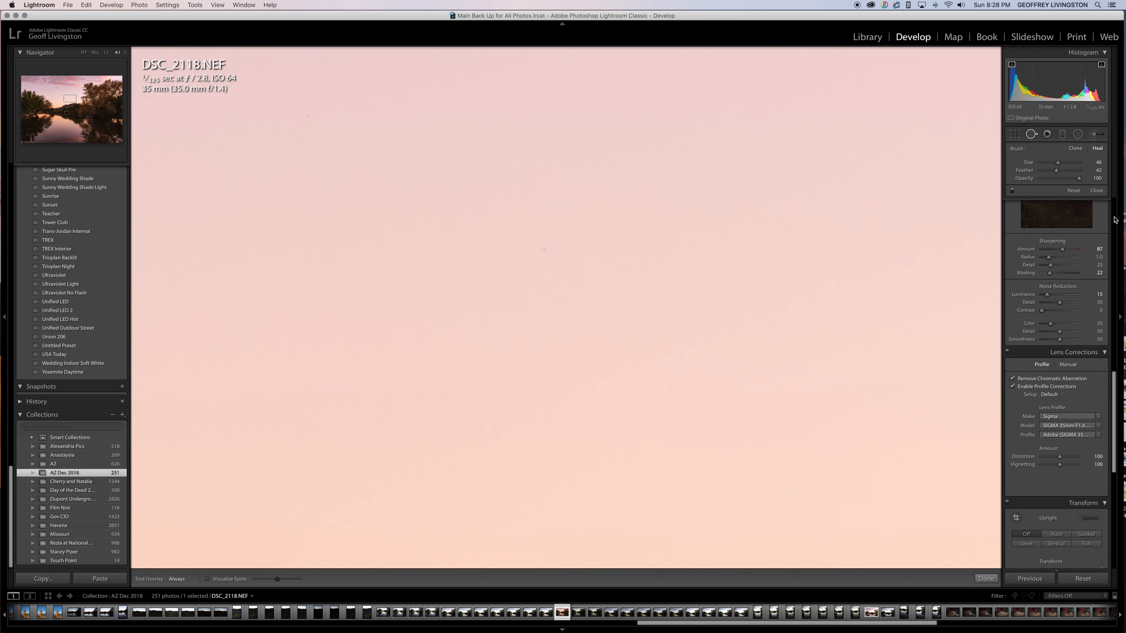
drag(1058, 163, 1046, 163)
click(543, 250)
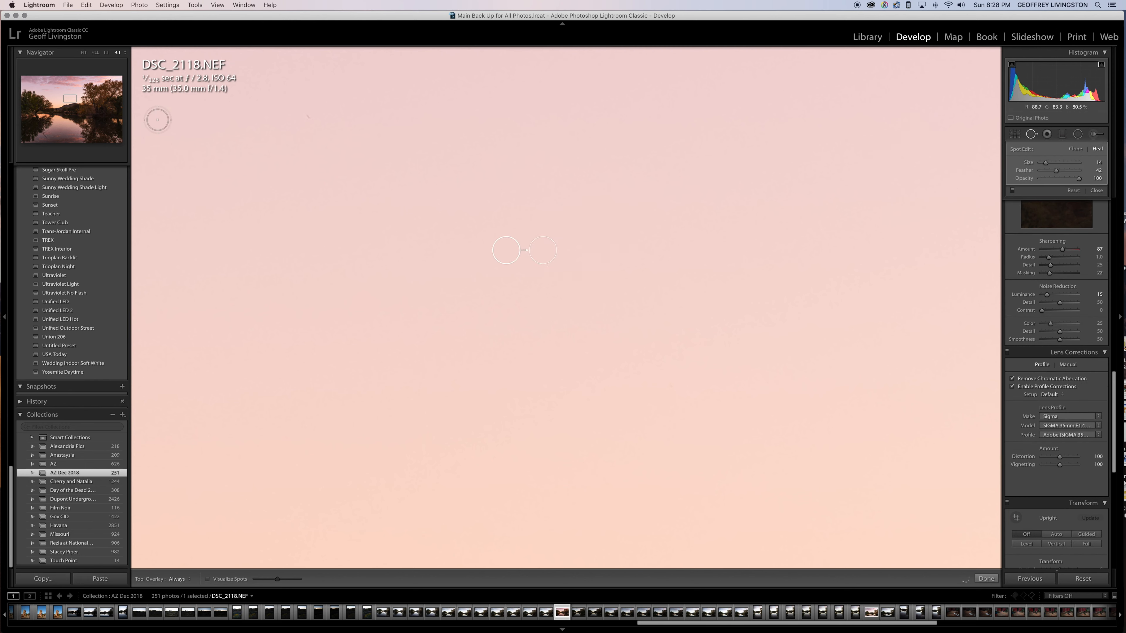
Examine the sky edge and the large tree's foliage at close range, and return to the full photo
drag(71, 98, 83, 98)
drag(83, 98, 86, 97)
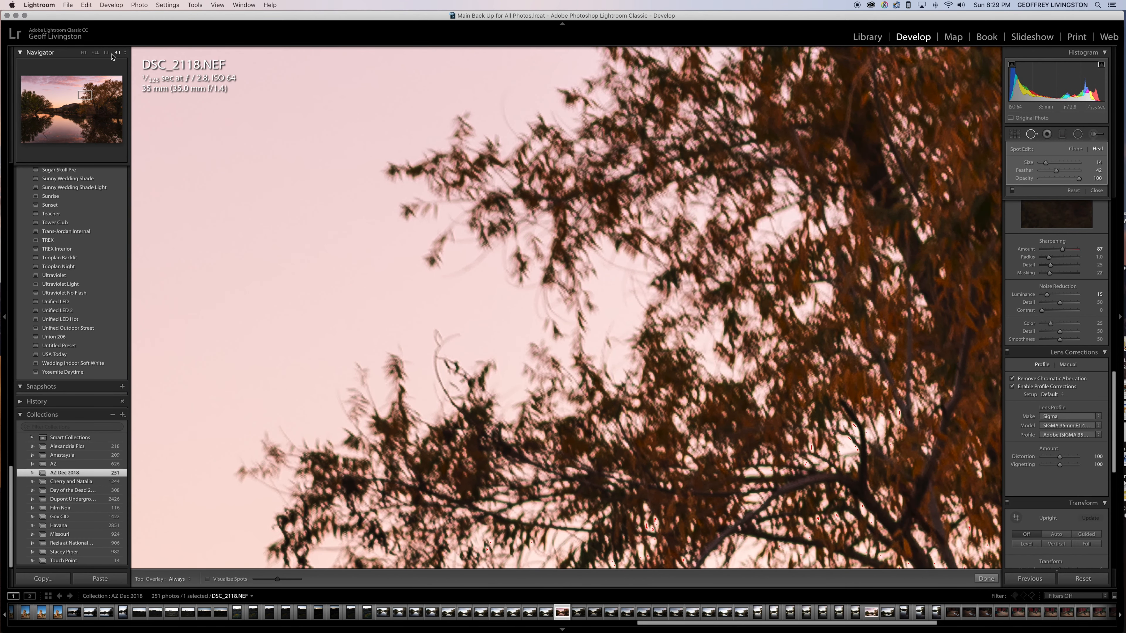
click(112, 54)
click(108, 54)
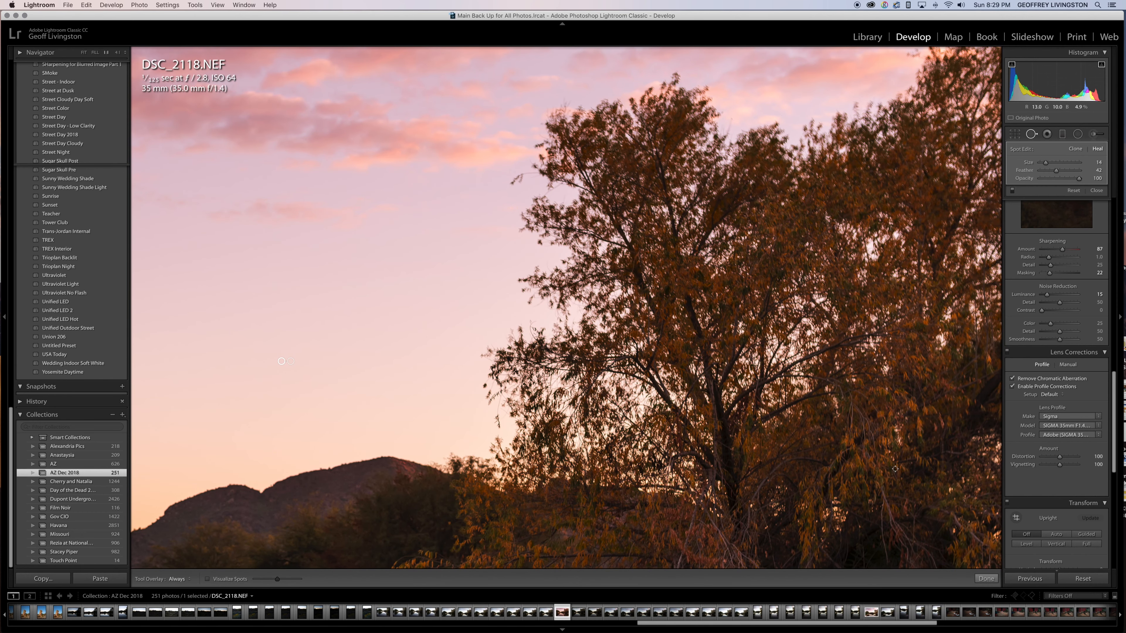
click(23, 53)
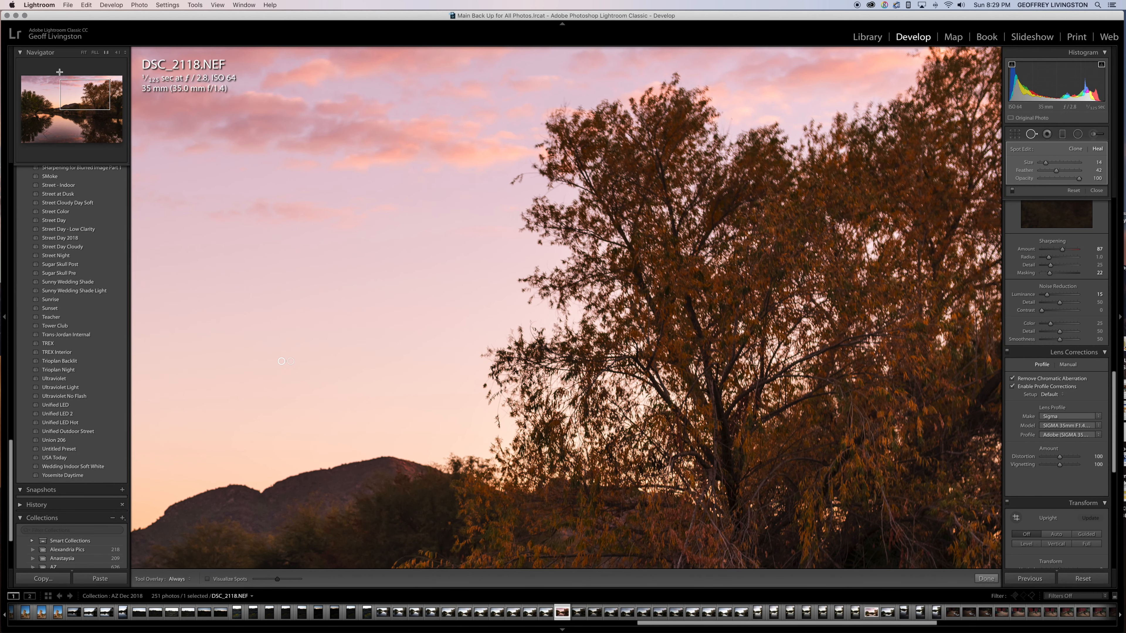
drag(93, 105, 98, 109)
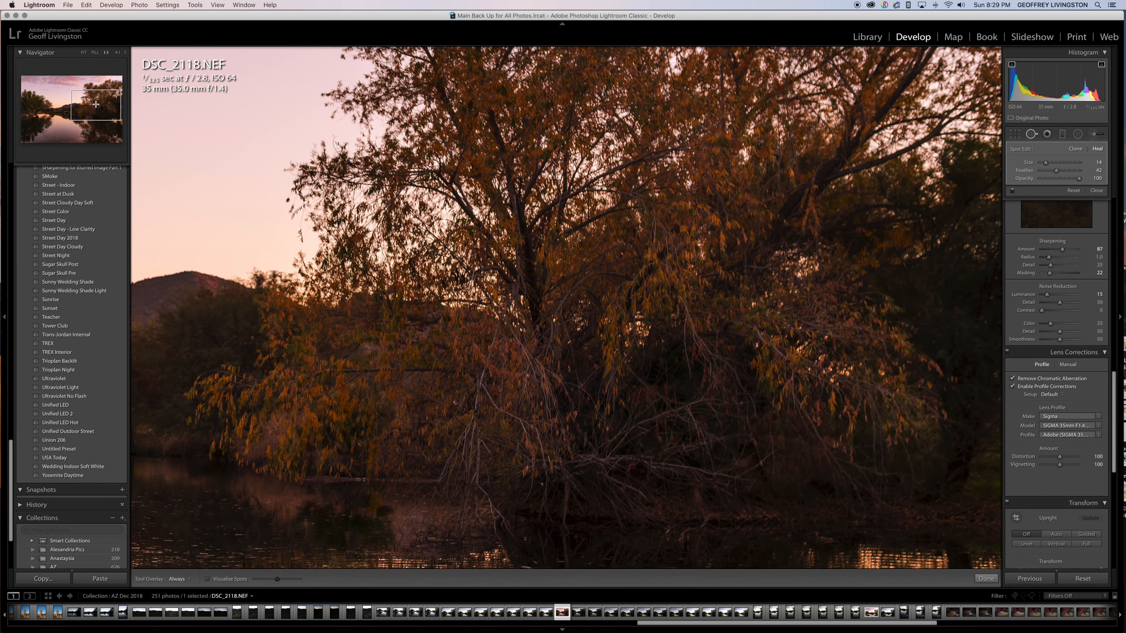
click(118, 53)
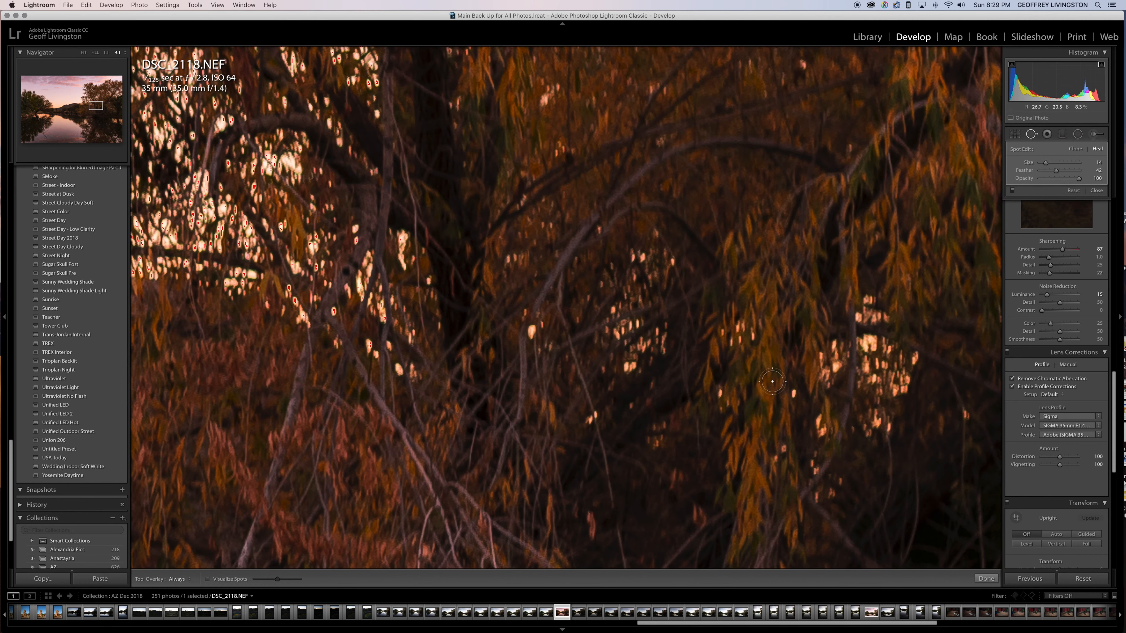
click(84, 53)
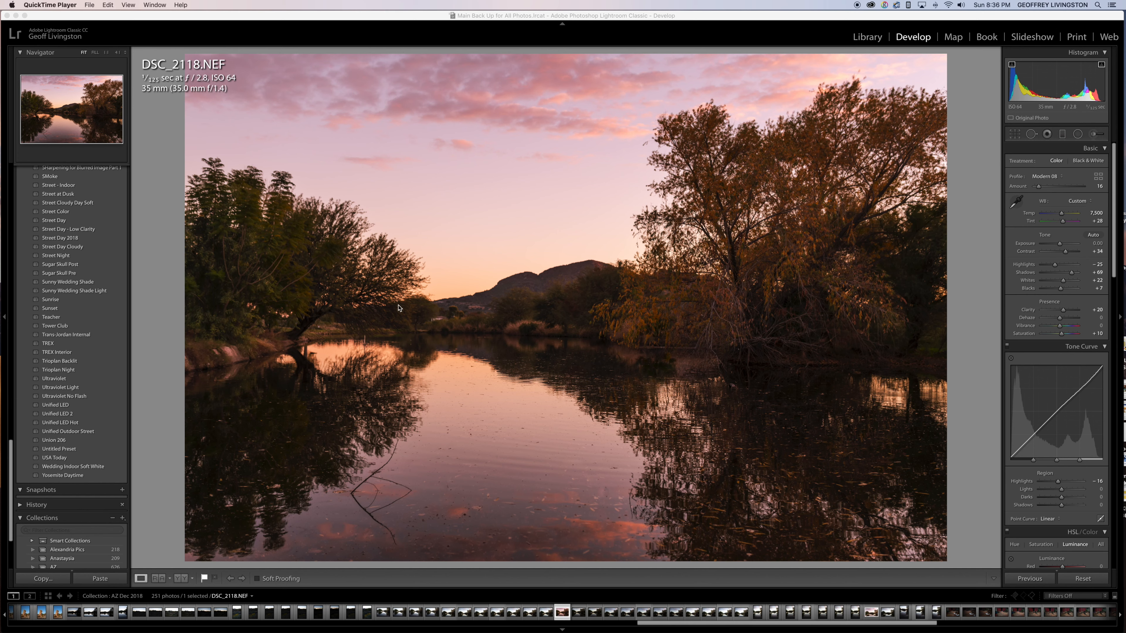
Open Crop & Straighten and cycle through the crop guide overlays until the rule-of-thirds grid returns
click(1014, 134)
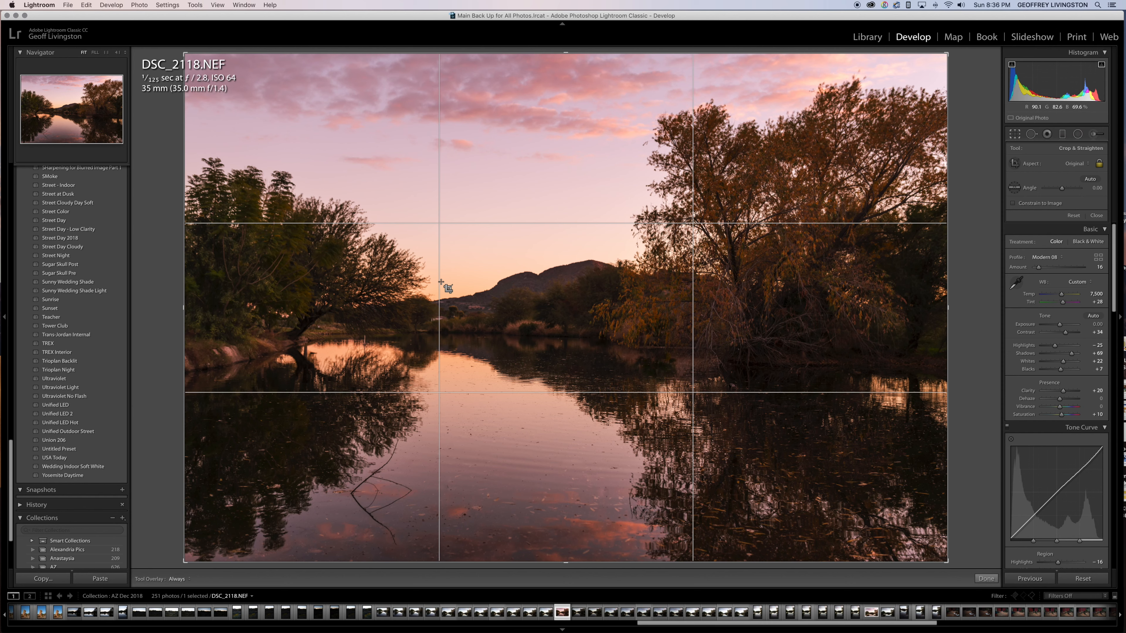
key(o)
key(o)
key(o)
key(o)
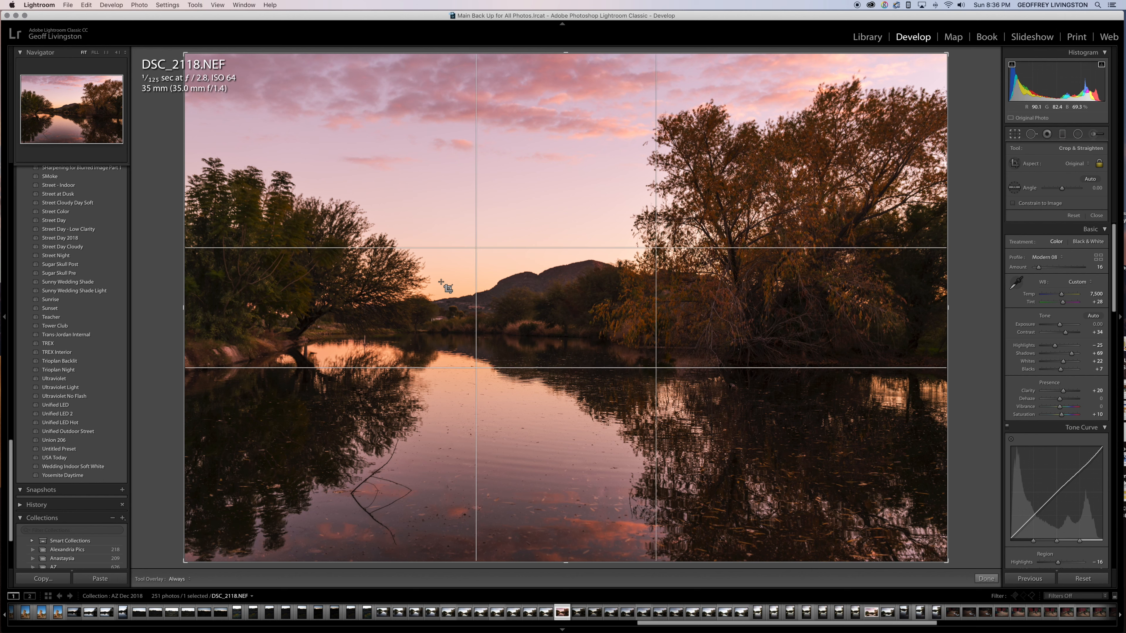
key(o)
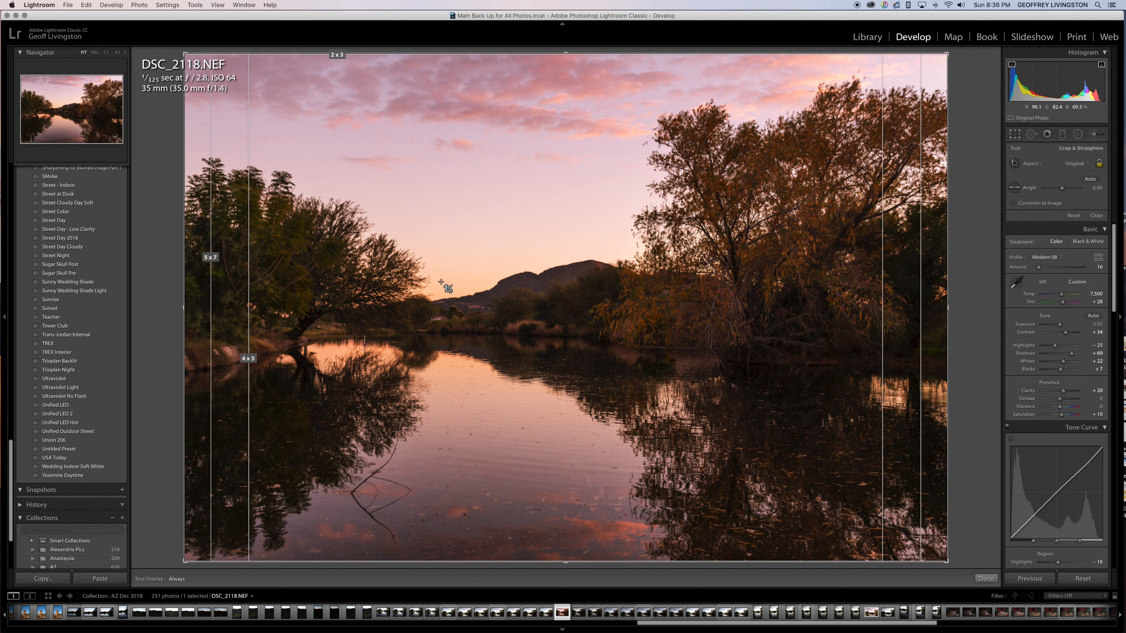
key(o)
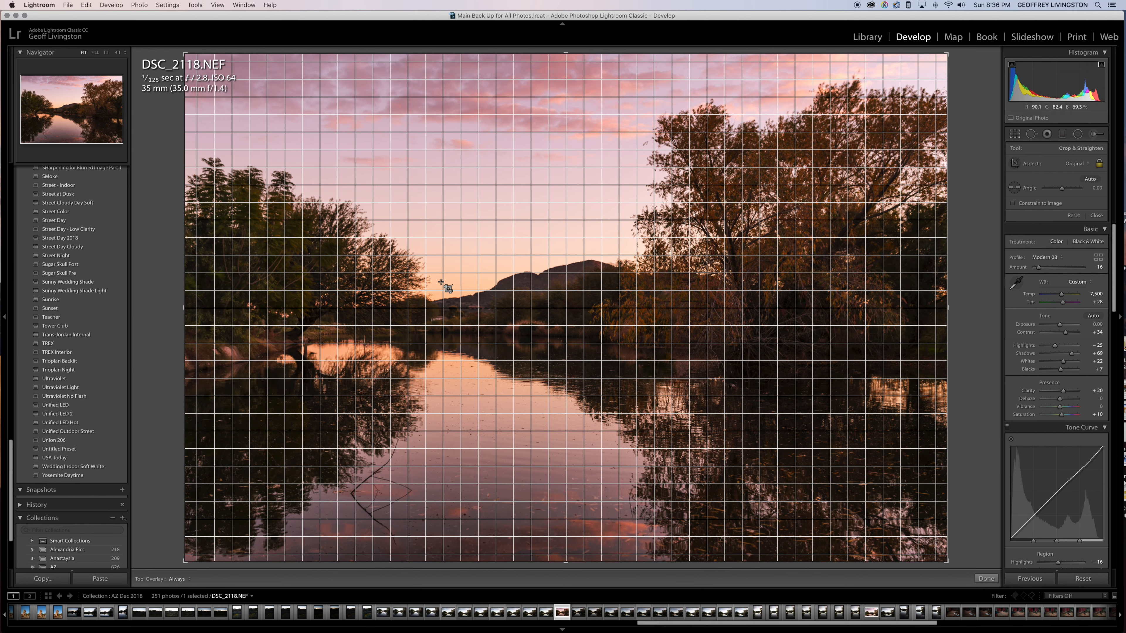
key(o)
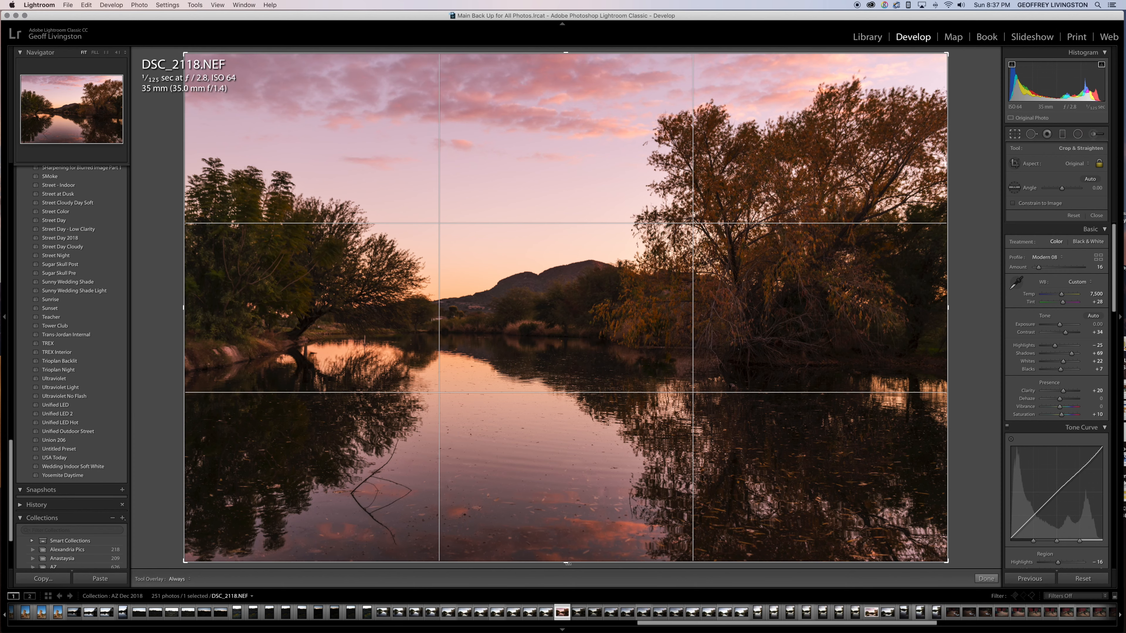
Crop the photo tighter at its original aspect ratio, placing the shoreline on the lower third line and shifting the scene rightward in the frame
drag(569, 565, 535, 517)
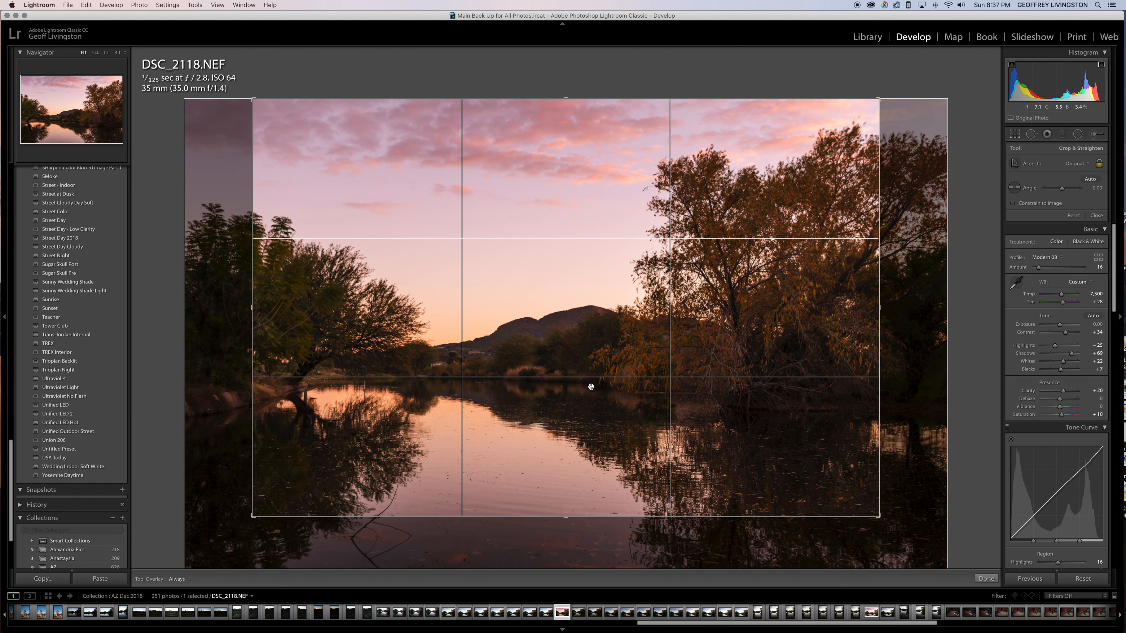
drag(590, 386, 625, 389)
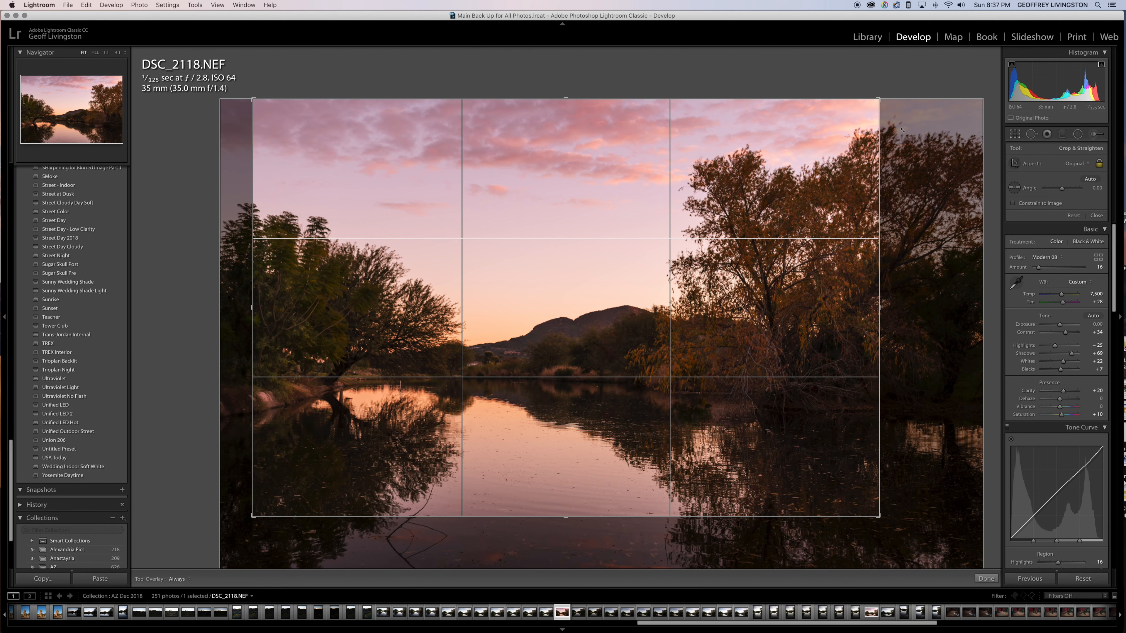
key(Return)
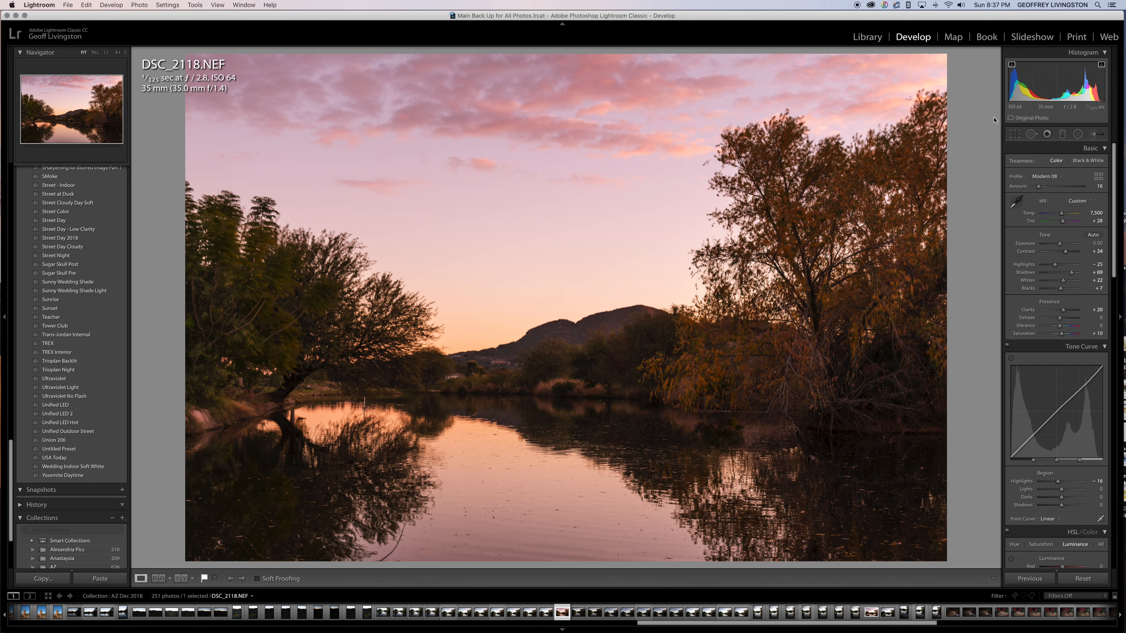
Enlarge the crop to take in the full photo frame at its original aspect ratio and apply it
click(1015, 134)
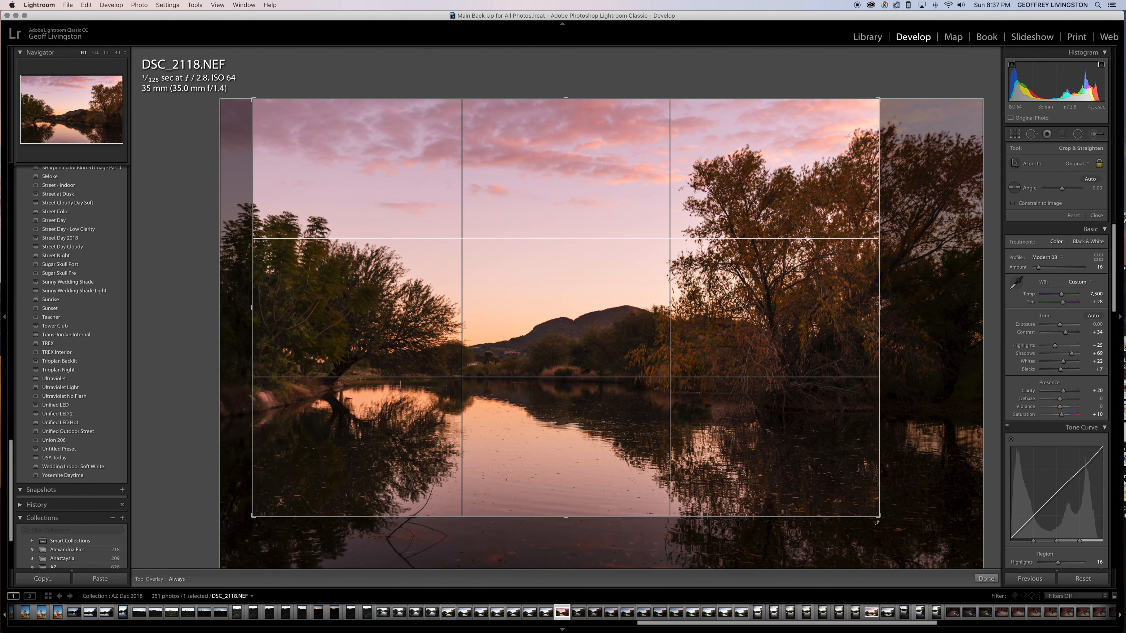
drag(878, 517, 931, 550)
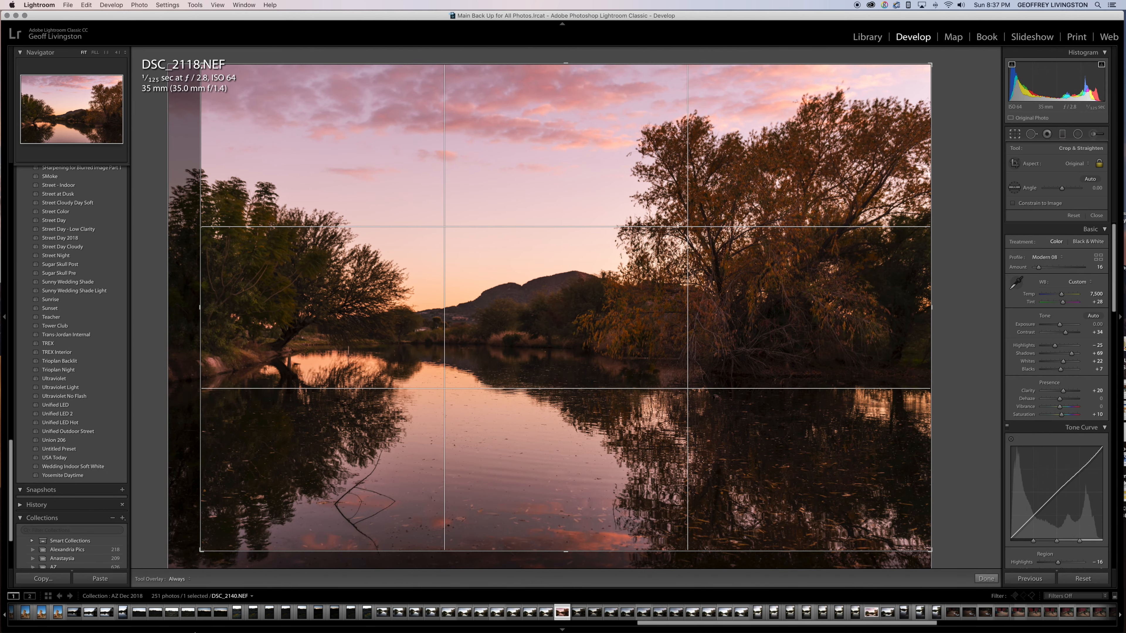
drag(200, 550, 138, 580)
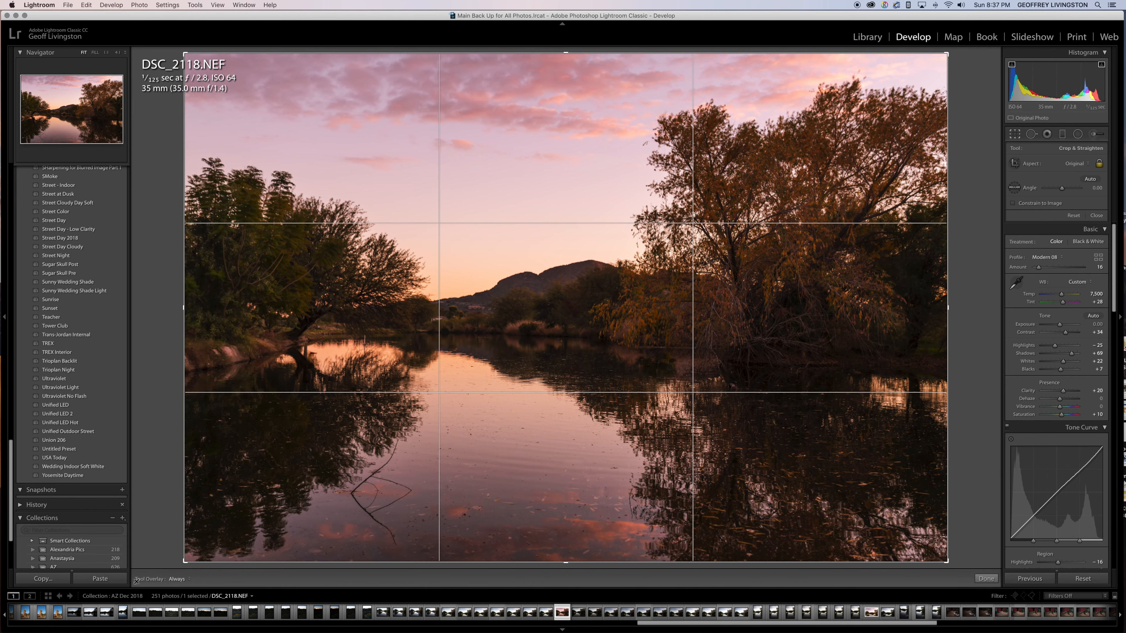
key(r)
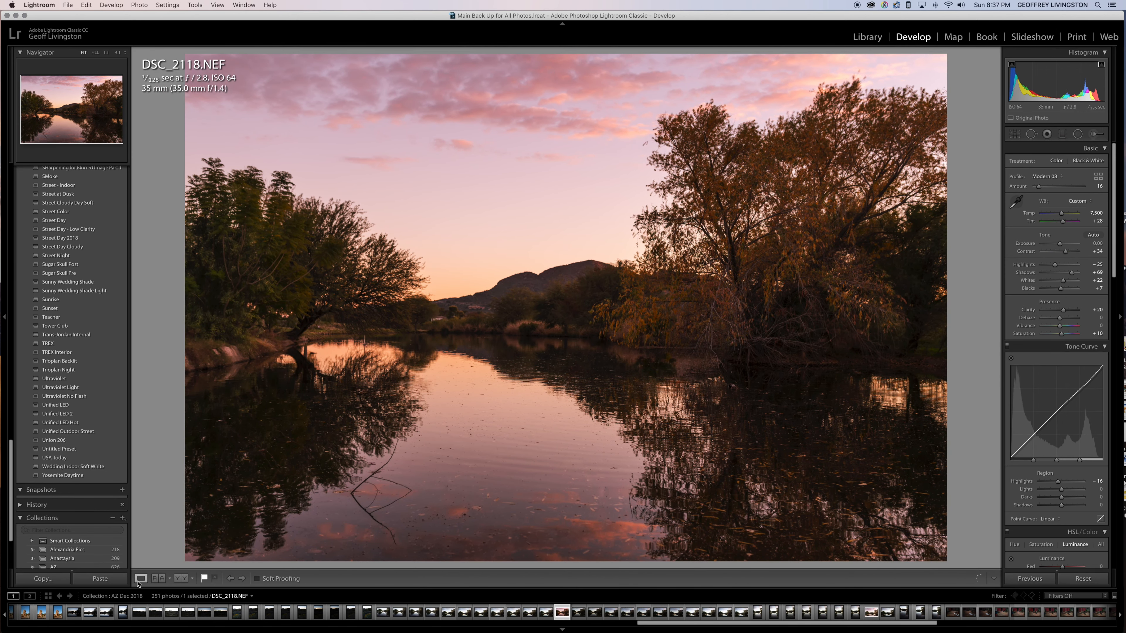
Crop the photo to the 4 x 5 / 8 x 10 aspect ratio, shifting the scene rightward so more of the left trees stays in frame
click(1015, 134)
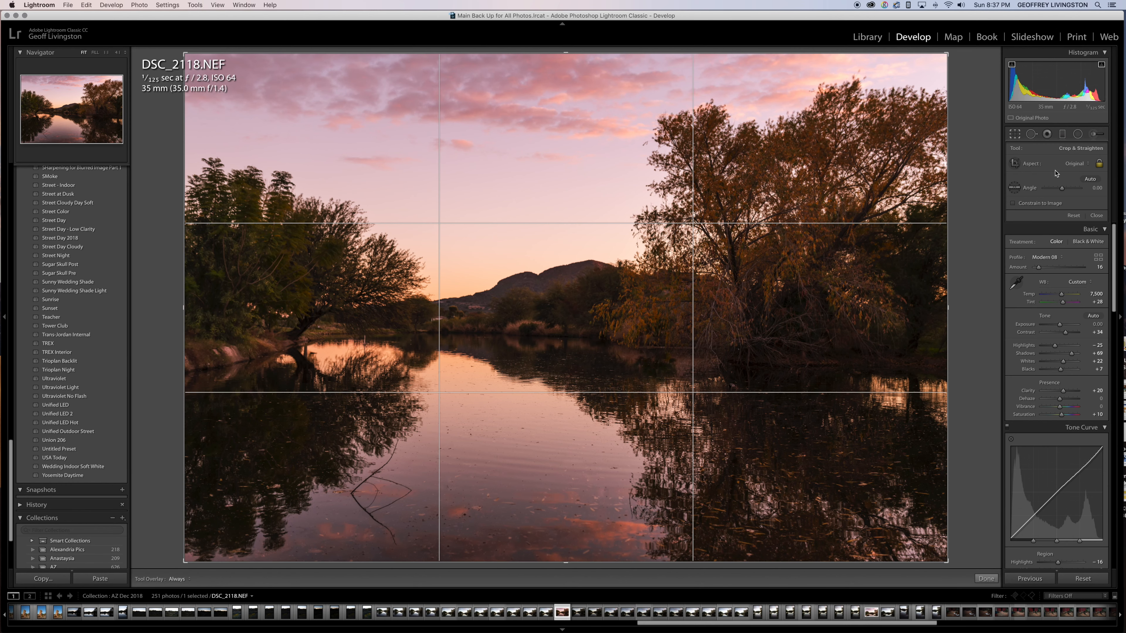
click(1074, 164)
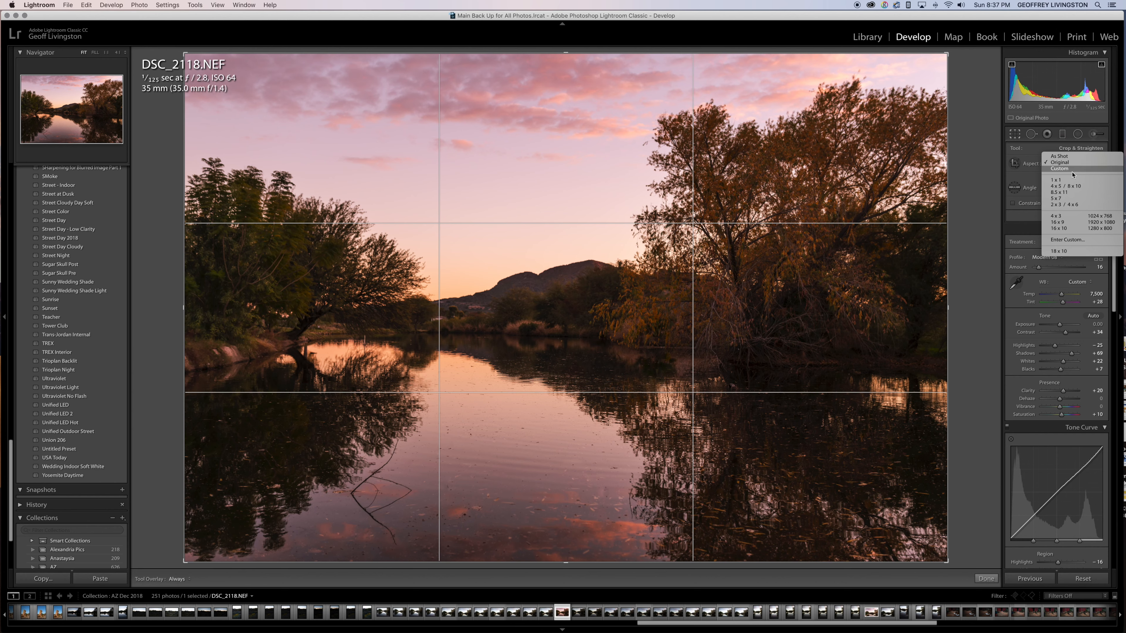
click(1072, 187)
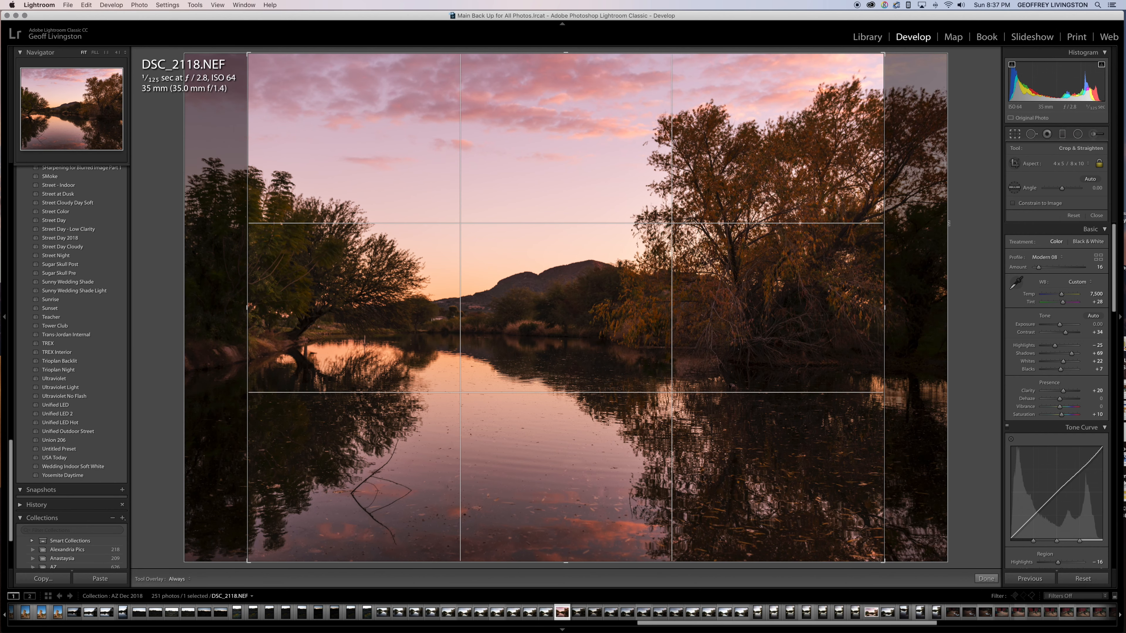
drag(750, 289, 777, 286)
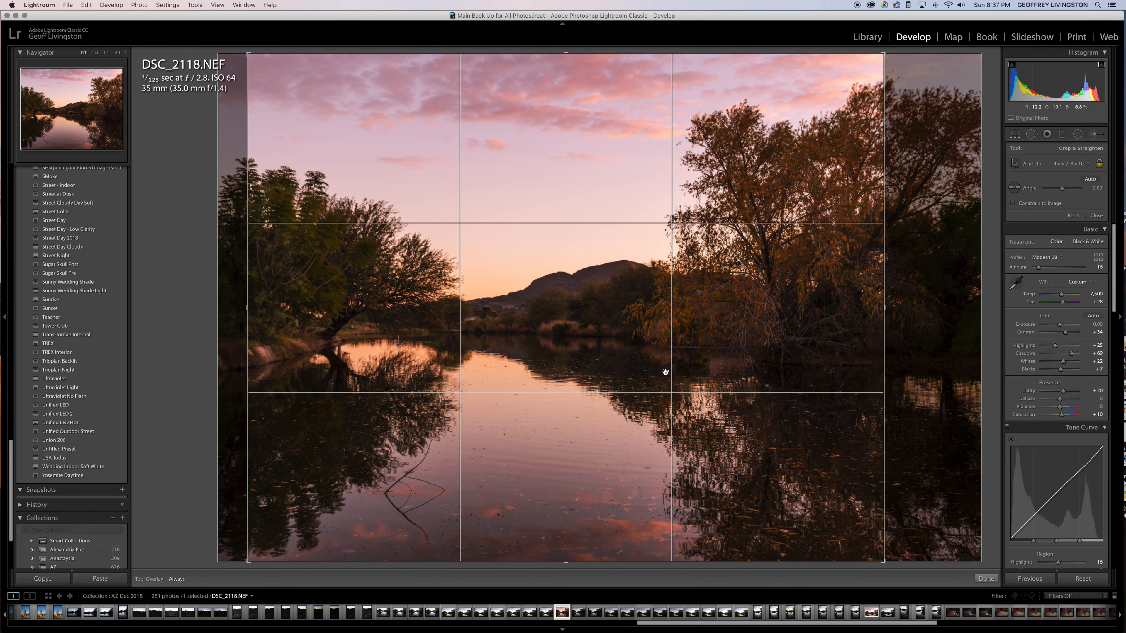
drag(610, 369, 630, 367)
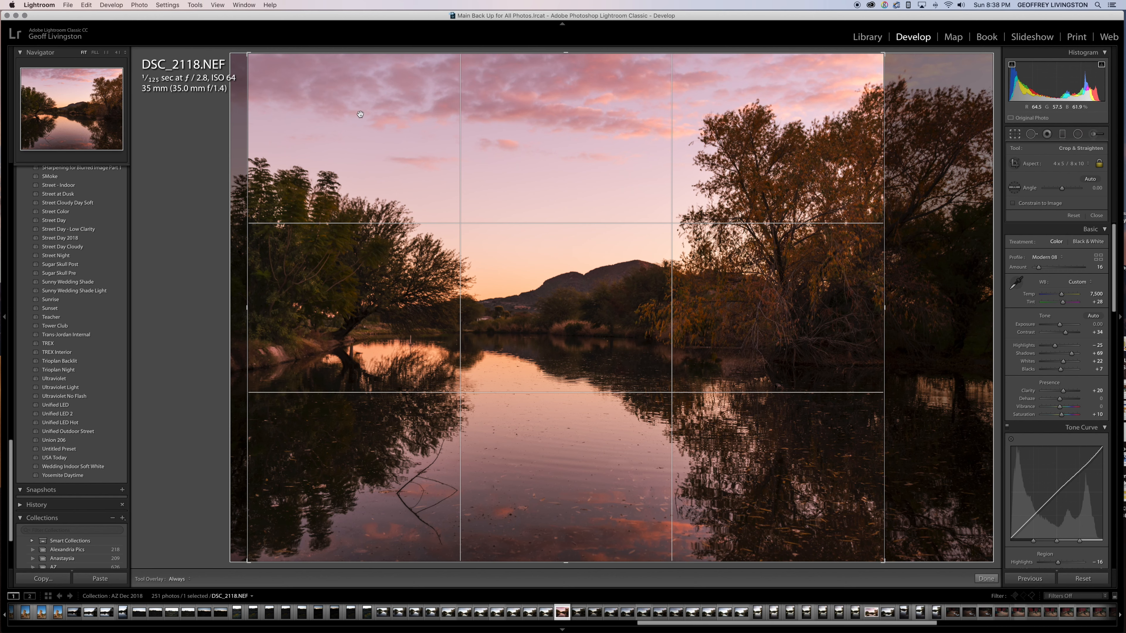
key(r)
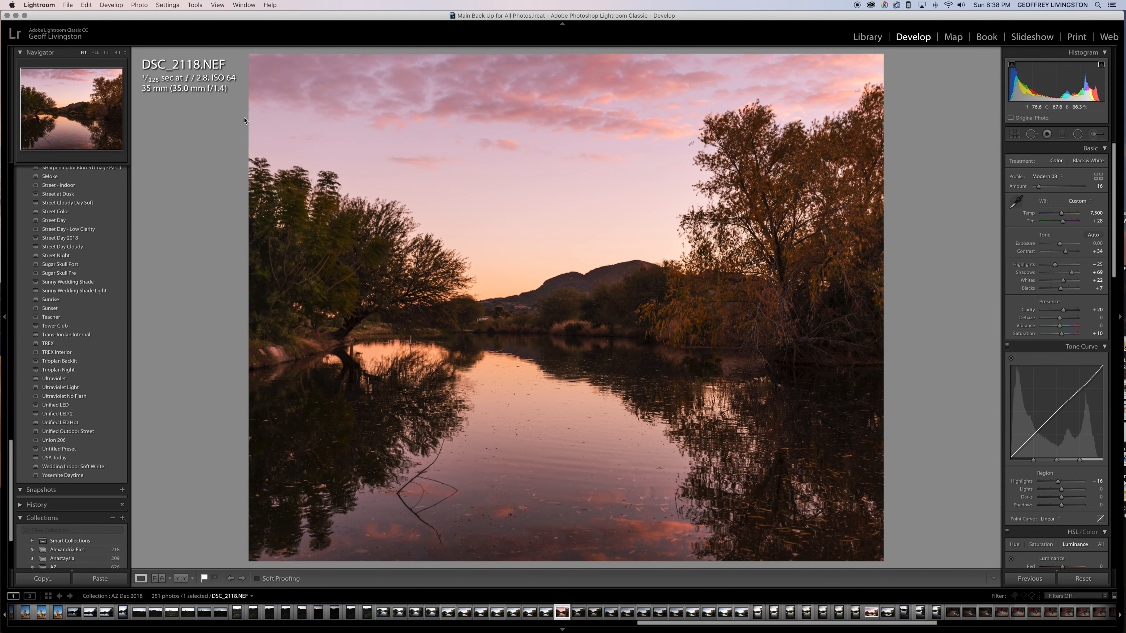
Export the cropped photo to the hard drive with the custom name "Arizona Pond Sunset Medium Form 1-6-19"
click(67, 5)
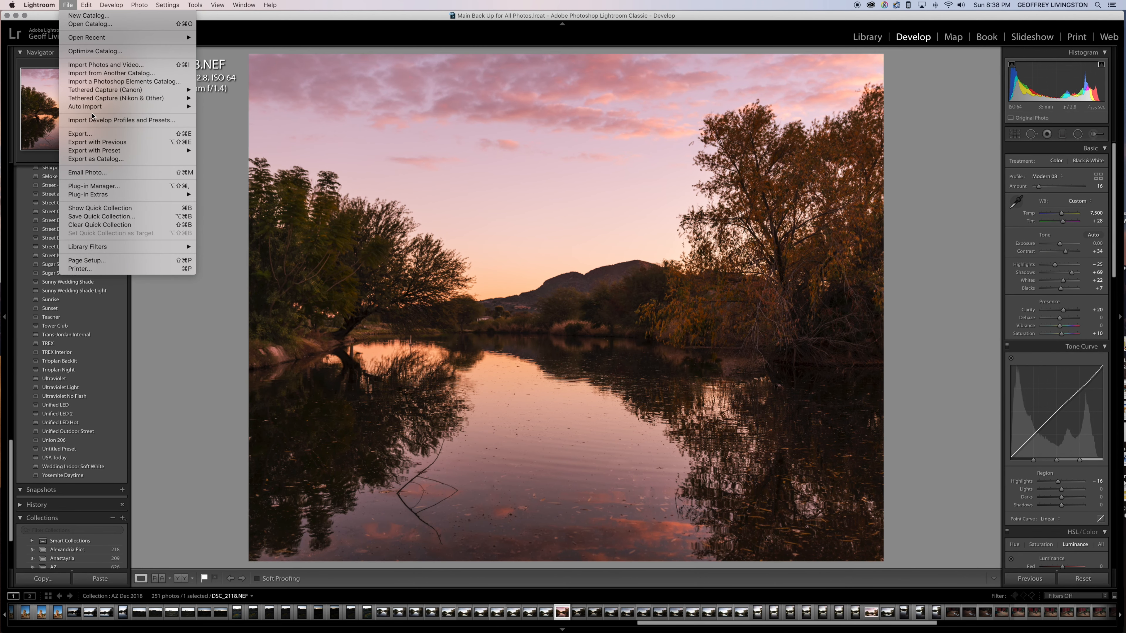
click(92, 134)
triple_click(855, 157)
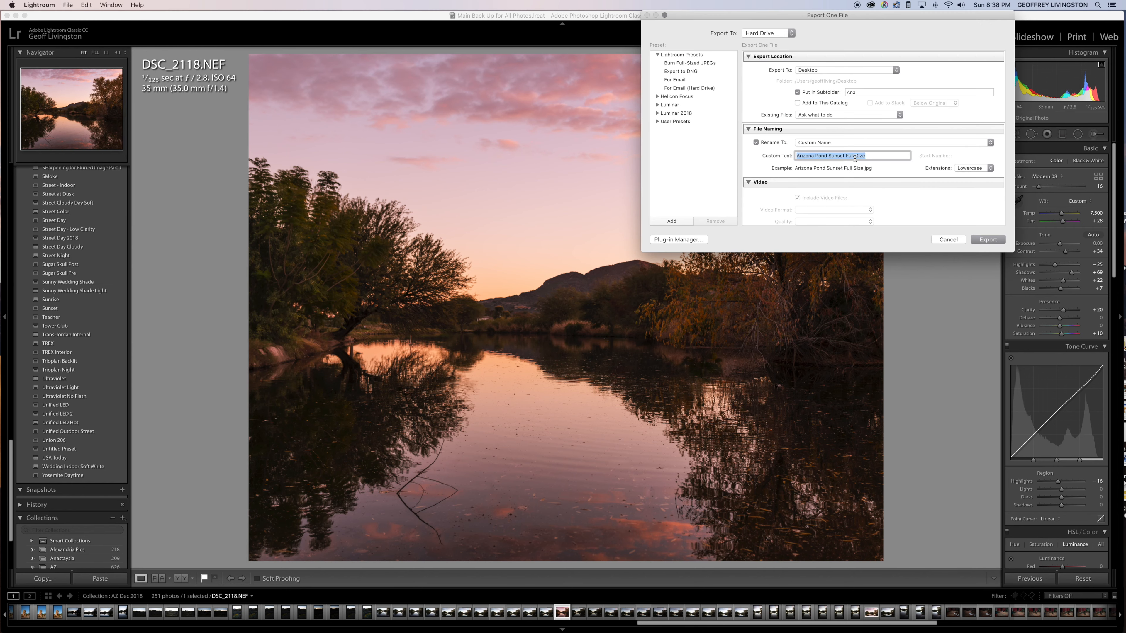
drag(846, 155, 894, 156)
text(Medium Form )
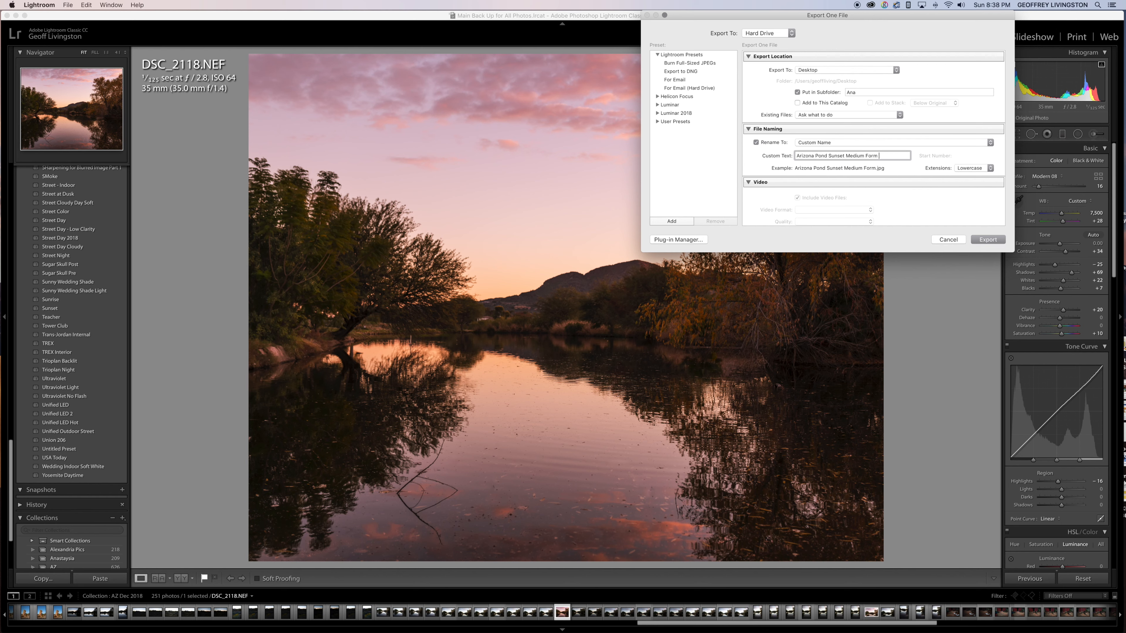
text(1-6-19)
key(Return)
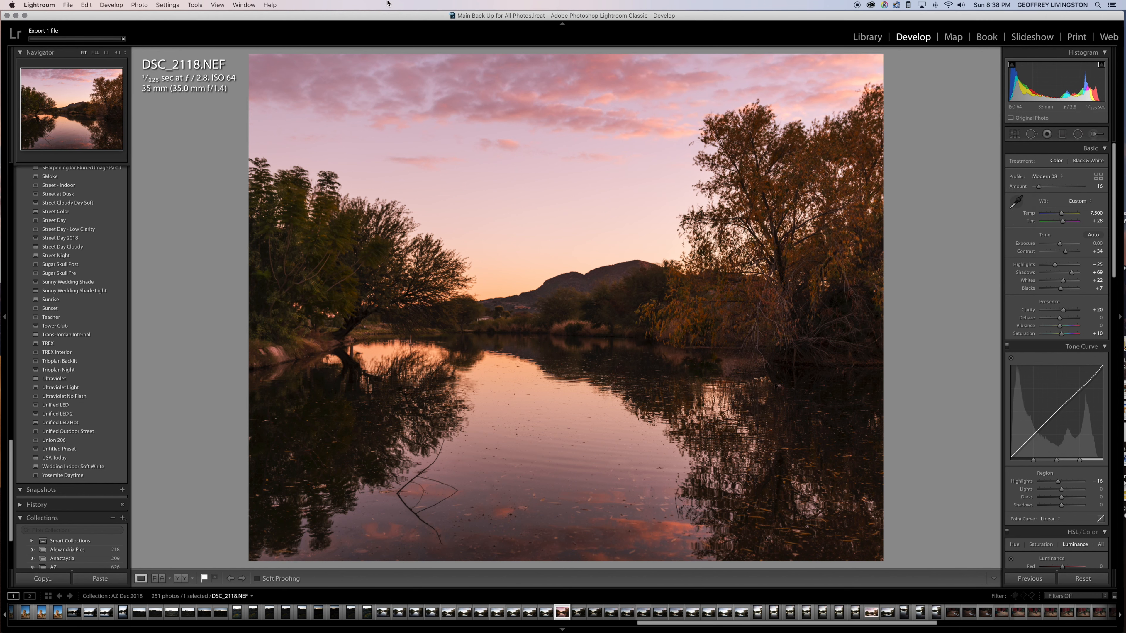
Return the crop to the Original aspect ratio so it covers the full photo, and apply it
click(1016, 135)
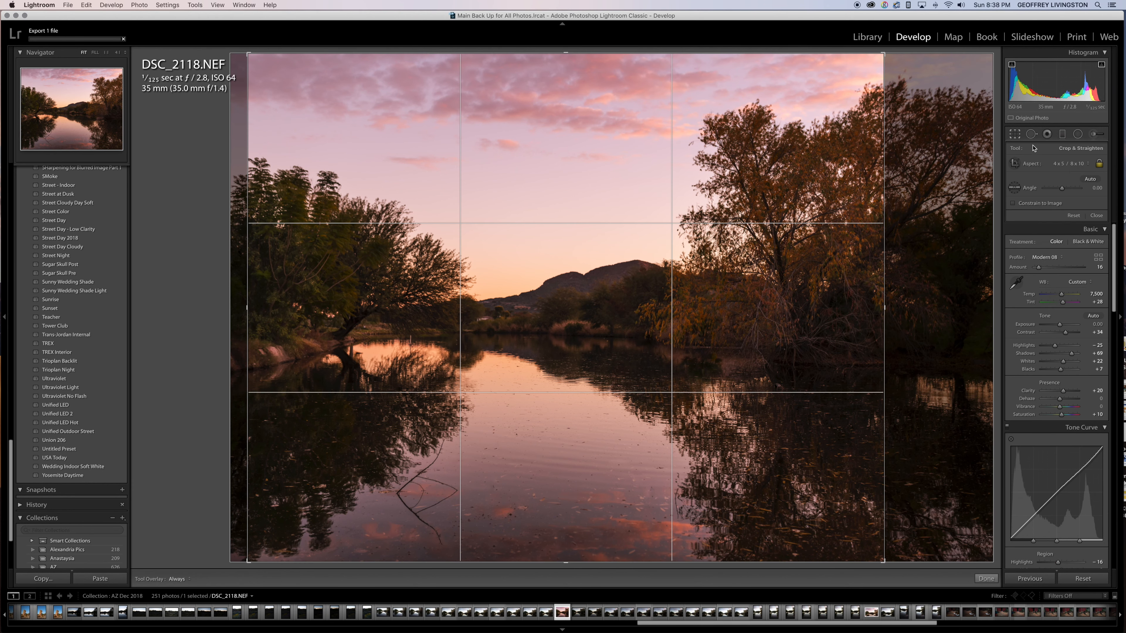
click(1074, 165)
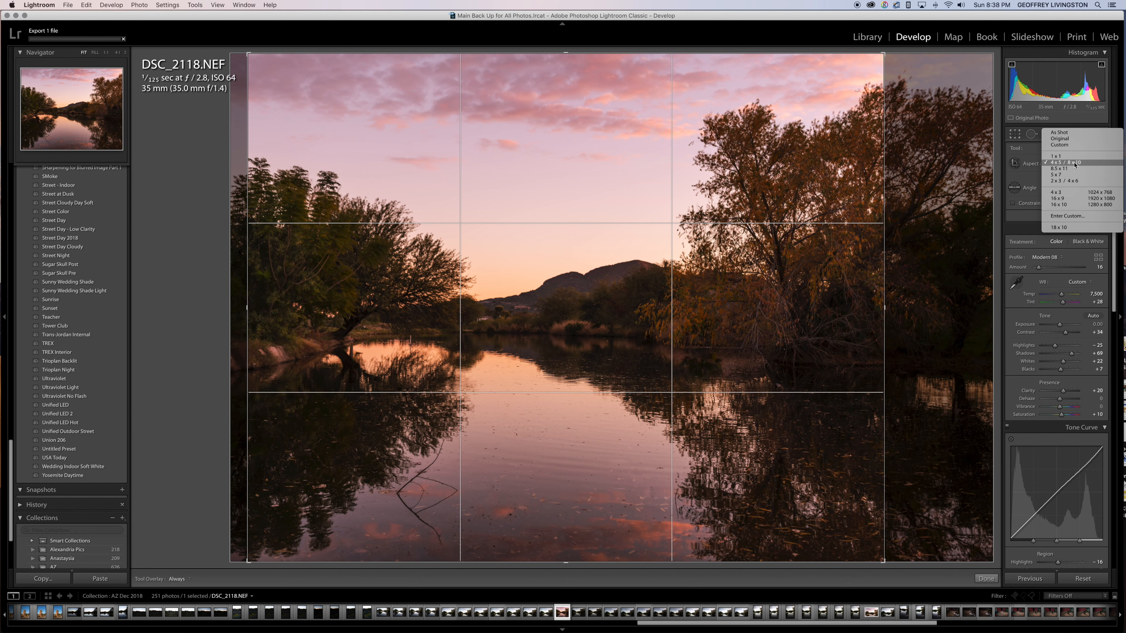
click(1069, 141)
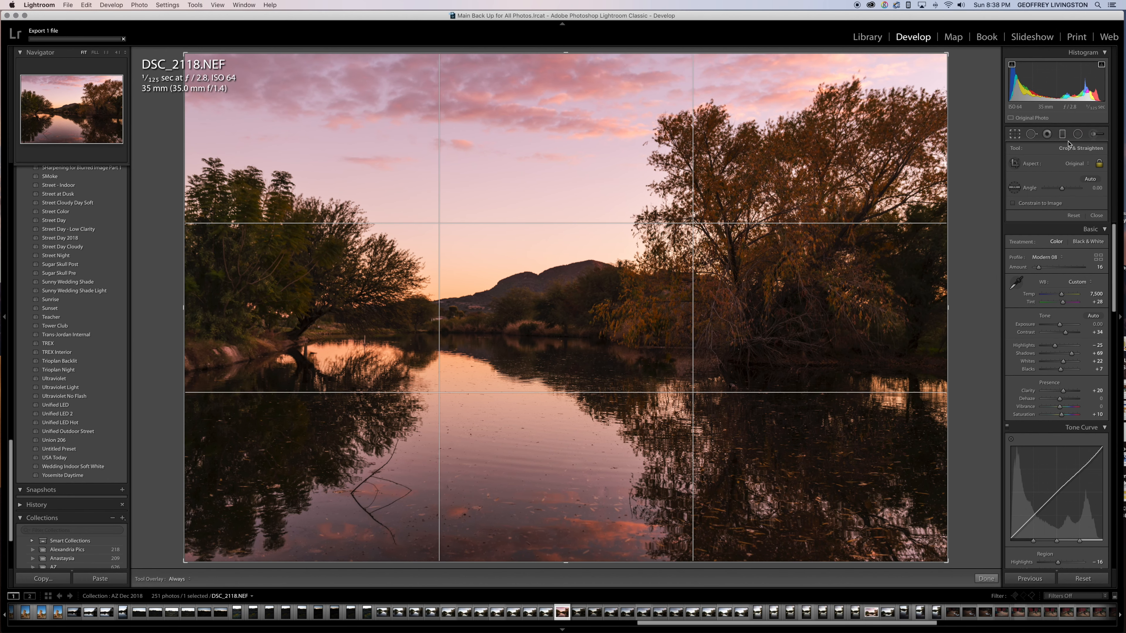
key(Return)
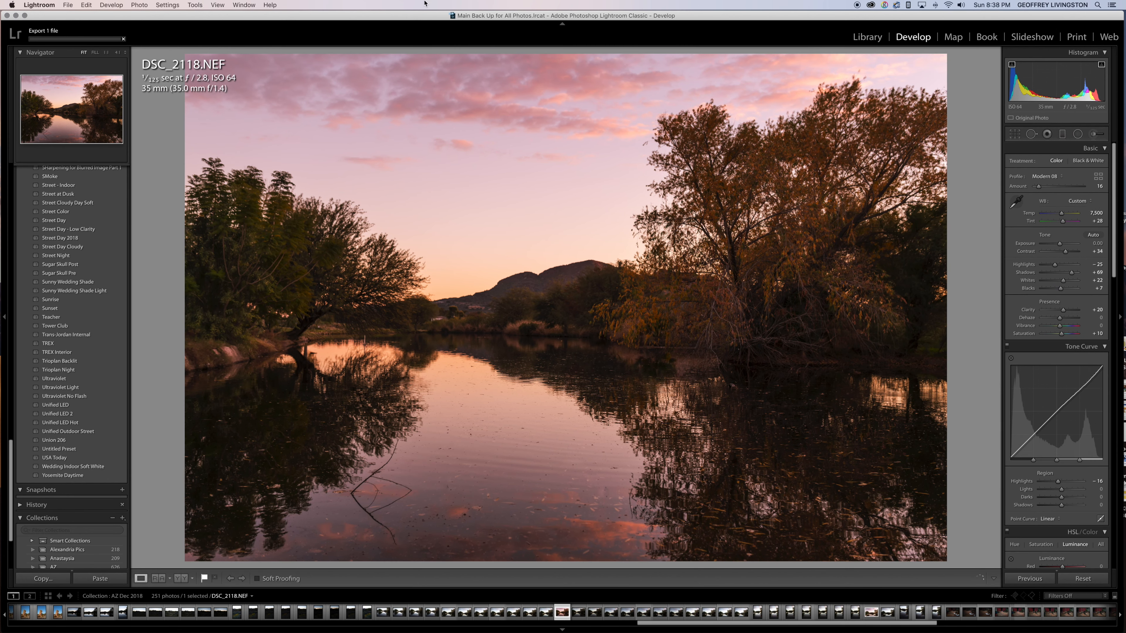
Open the export settings for the full-frame photo and select the "Medium Form" wording in the custom file name for replacement
click(68, 4)
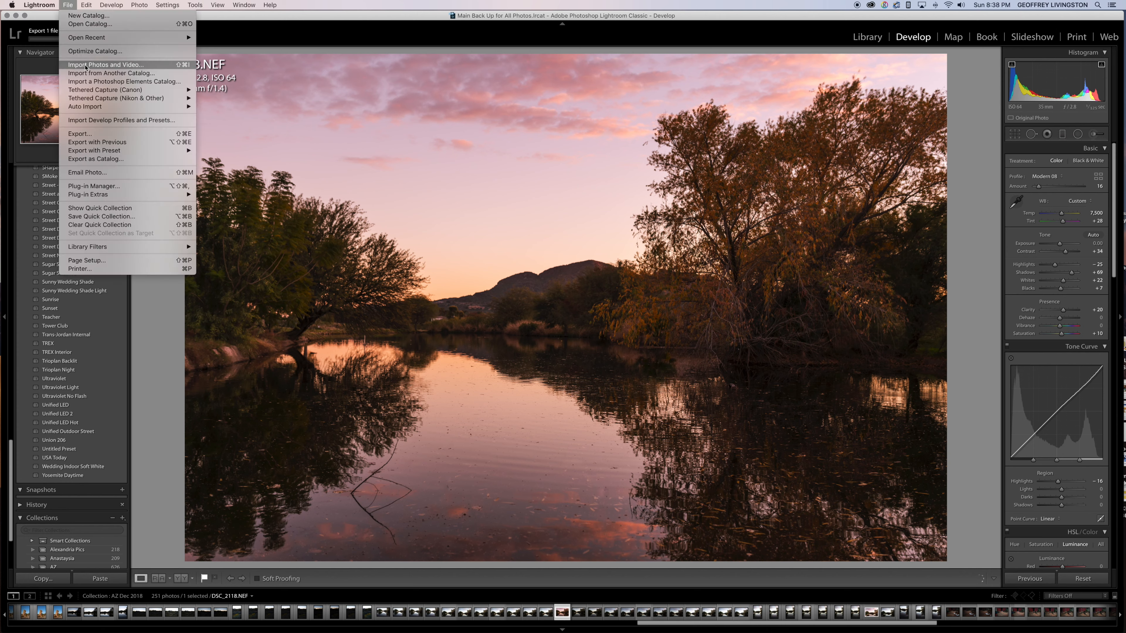
click(95, 134)
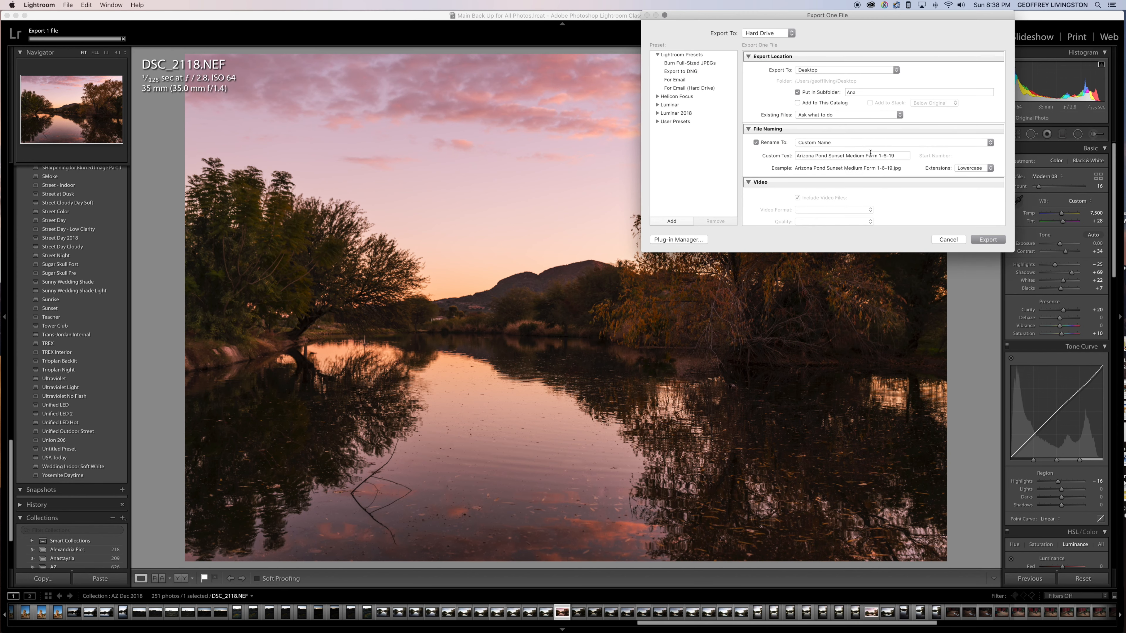
click(870, 156)
click(868, 155)
drag(878, 156, 848, 157)
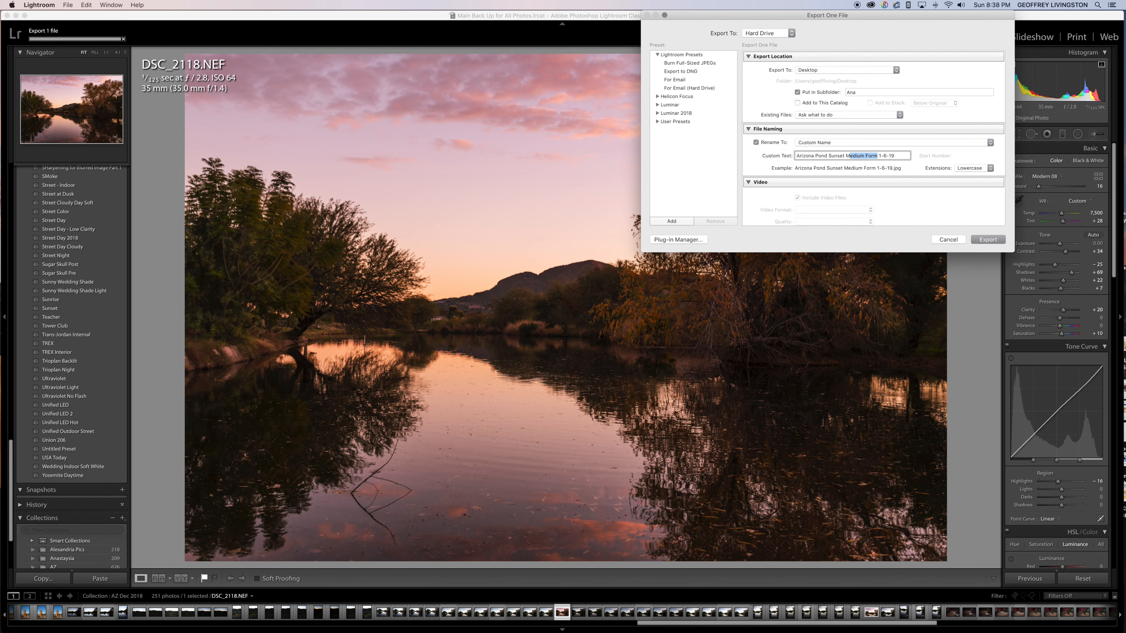